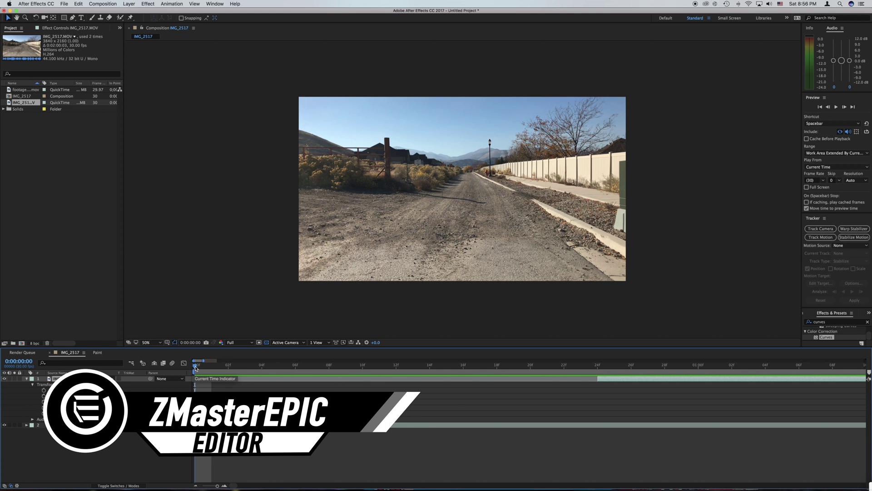
Scrub and play through the IMG_2517 road clip to review its frames
mouse_move(195, 367)
mouse_down()
mouse_move(295, 386)
mouse_move(662, 389)
mouse_move(600, 385)
mouse_move(429, 386)
mouse_move(680, 398)
mouse_move(317, 386)
mouse_move(195, 377)
mouse_move(346, 379)
mouse_move(196, 370)
mouse_up()
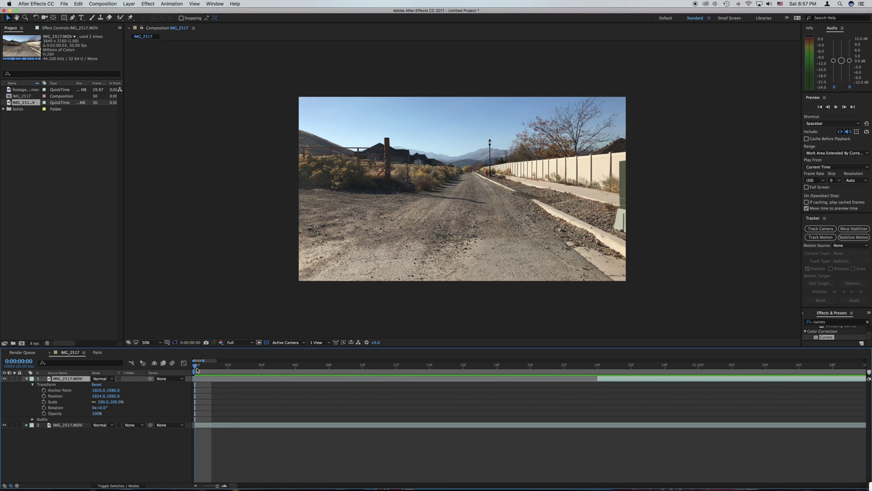
mouse_move(197, 370)
mouse_down()
mouse_move(433, 391)
mouse_move(191, 384)
mouse_up()
drag(204, 368, 153, 374)
drag(581, 367, 584, 378)
key(space)
click(195, 363)
mouse_move(205, 372)
mouse_down()
mouse_move(463, 372)
mouse_move(185, 375)
mouse_move(463, 373)
mouse_move(195, 371)
mouse_up()
Add footagecrate-wizard-landing.mov as the top layer and go to frame 24, where the smoke shows
click(22, 90)
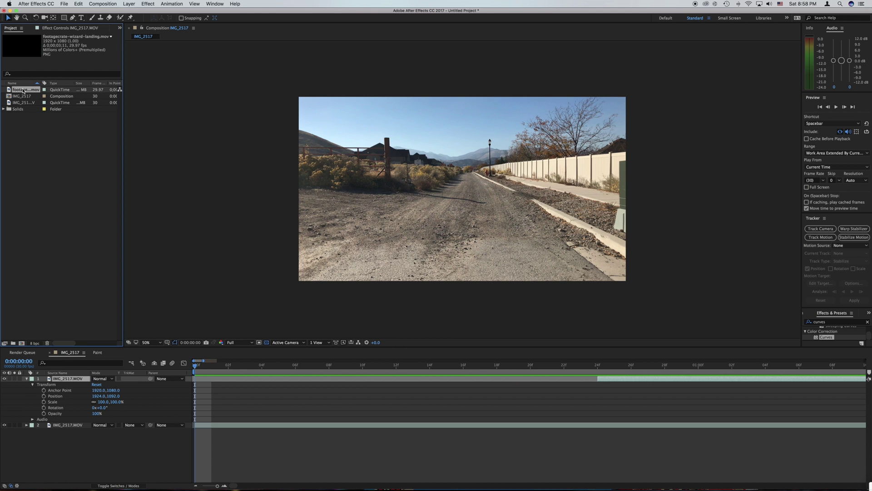
drag(23, 91, 64, 378)
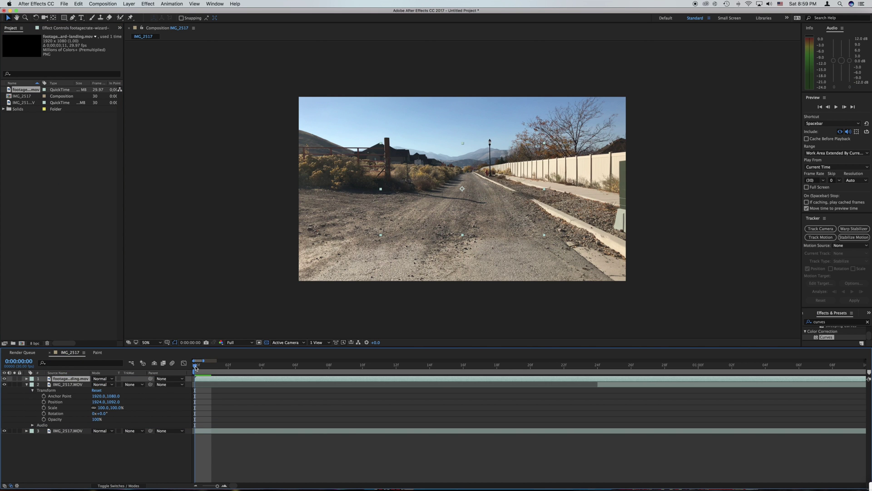
drag(196, 367, 135, 367)
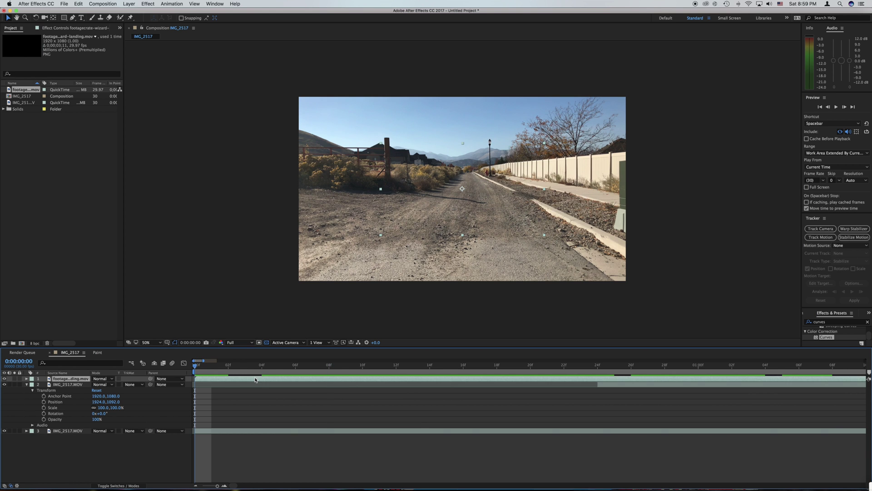
scroll(450, 384, right, 3)
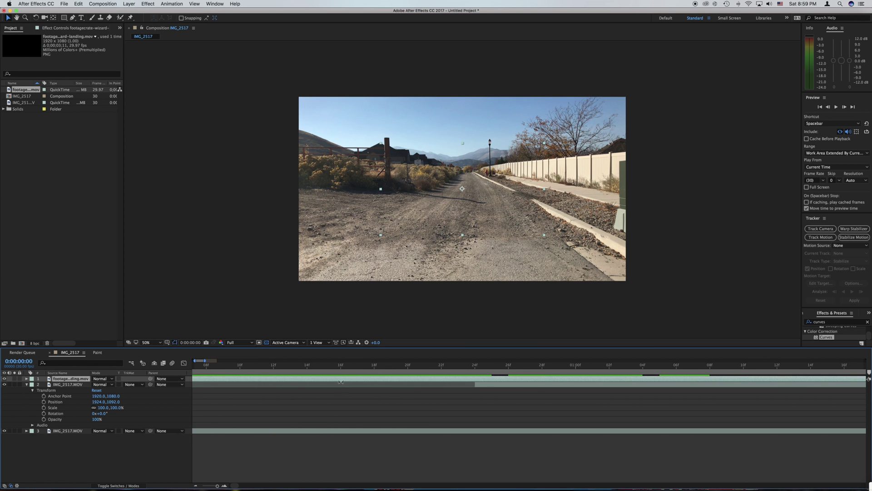
scroll(230, 370, left, 3)
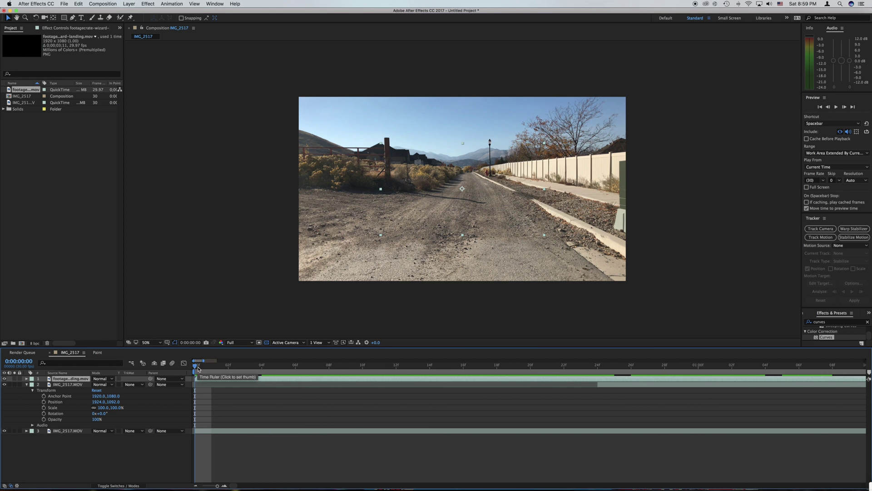
drag(196, 366, 631, 382)
key(Page_Up)
key(Page_Up)
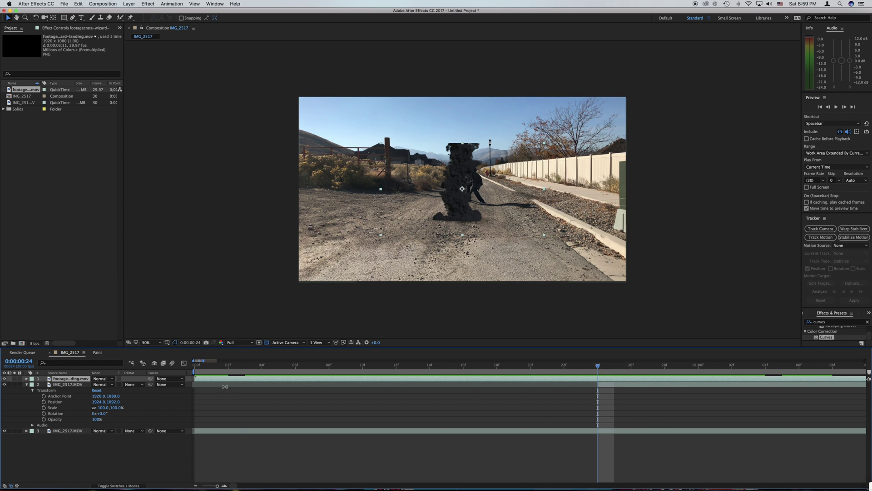
Scale the smoke layer to 229% and raise it over the road to position 2288, 590
key(F2)
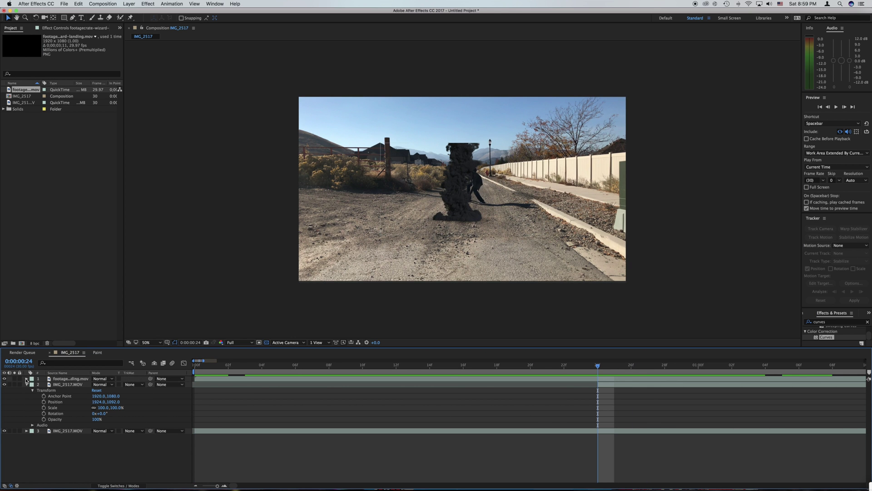
click(26, 379)
click(32, 384)
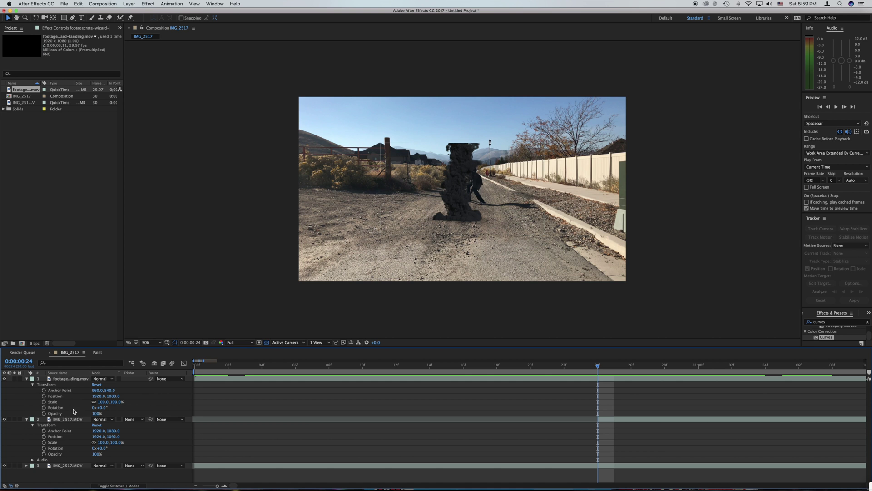
drag(117, 404, 445, 177)
drag(114, 402, 130, 401)
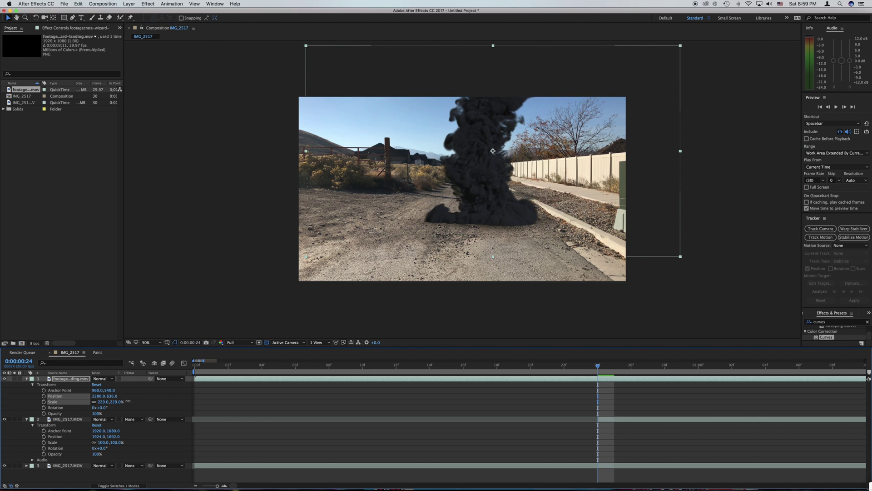
drag(484, 205, 486, 193)
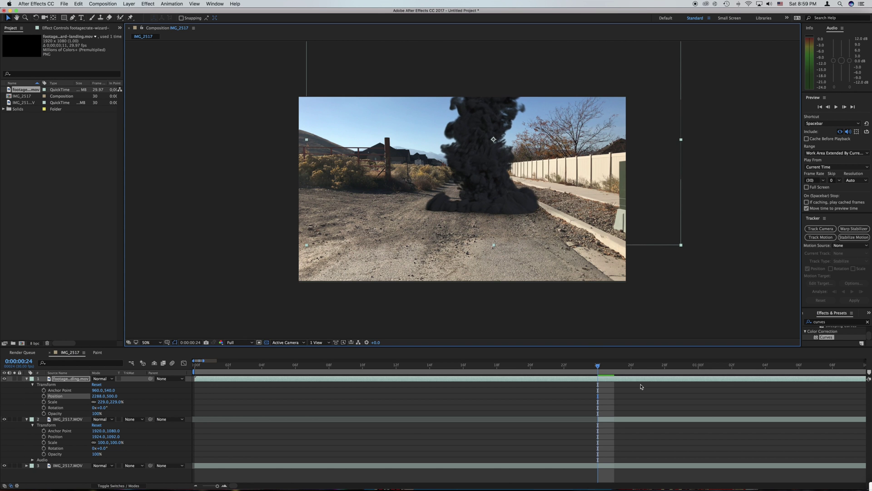
drag(598, 364, 113, 355)
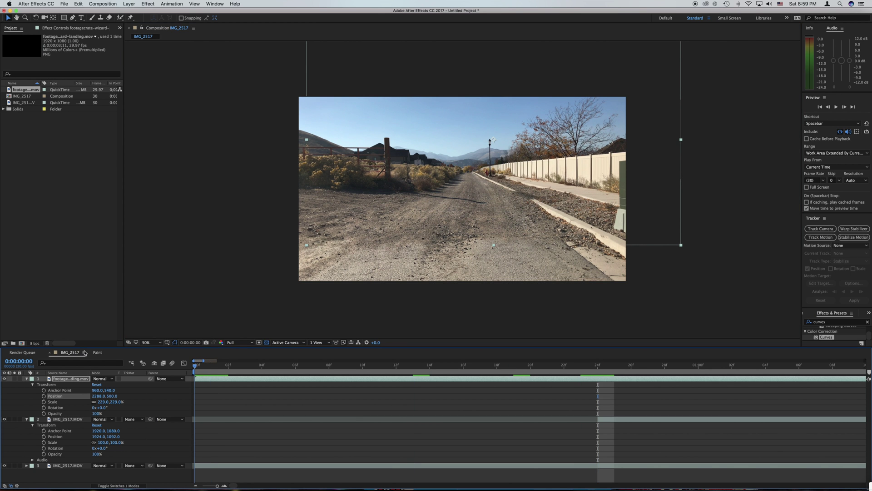
key(space)
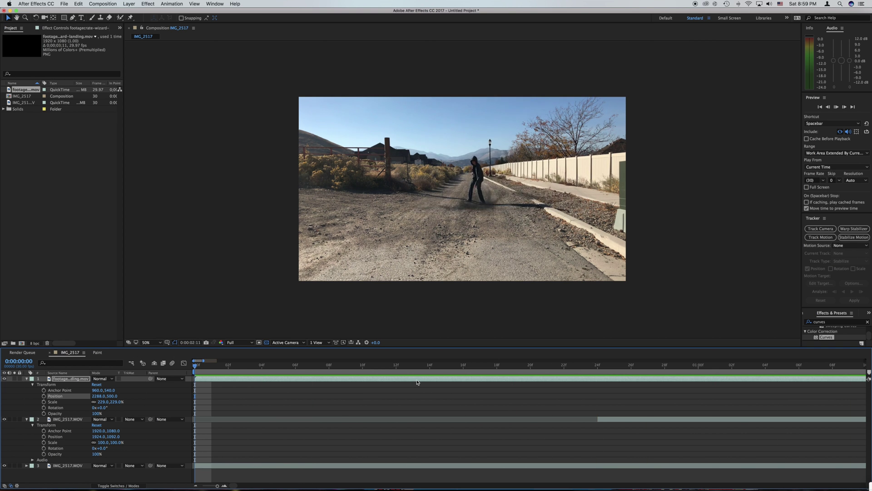
drag(417, 365, 592, 370)
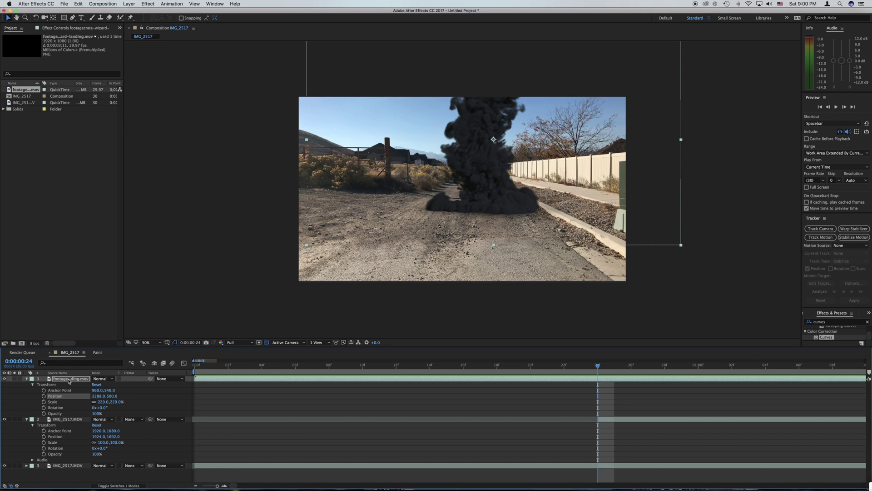
click(75, 419)
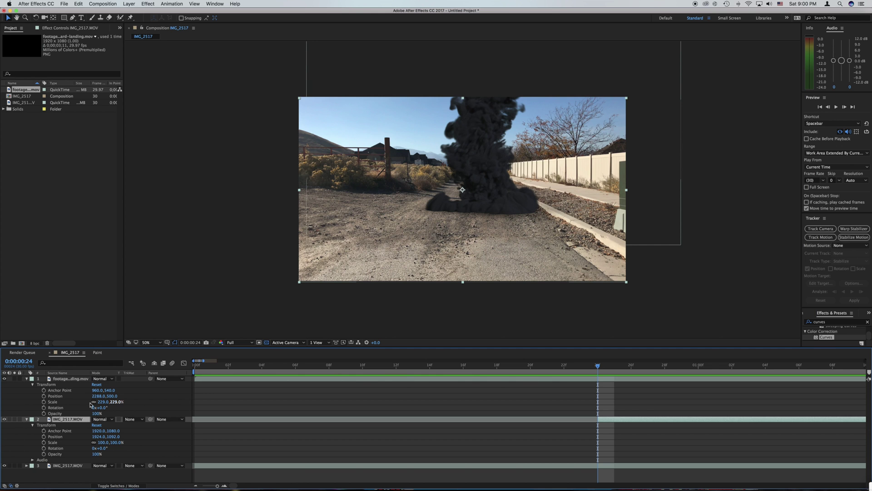
Hide the smoke layer and preview the road footage, ending the range near 3:27
click(4, 379)
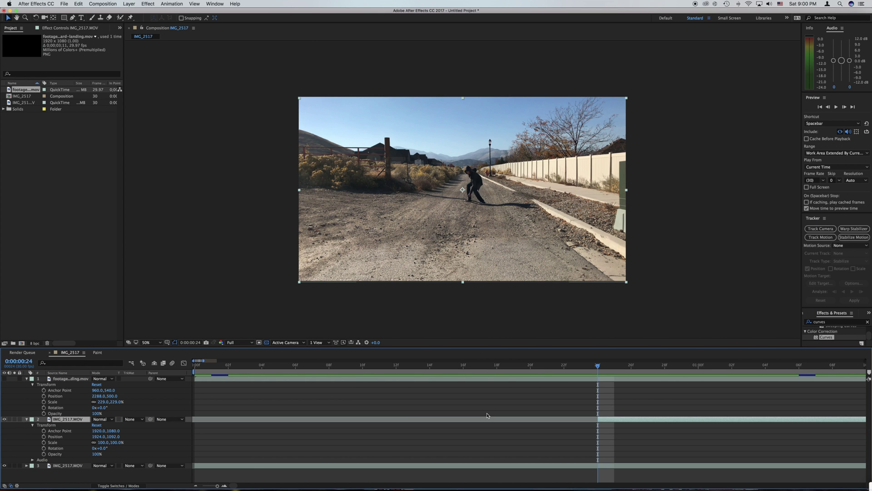
key(g)
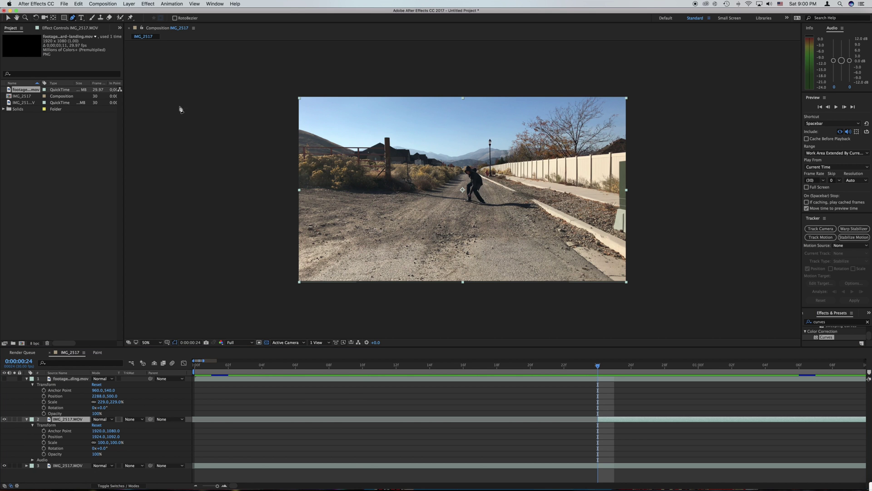
key(space)
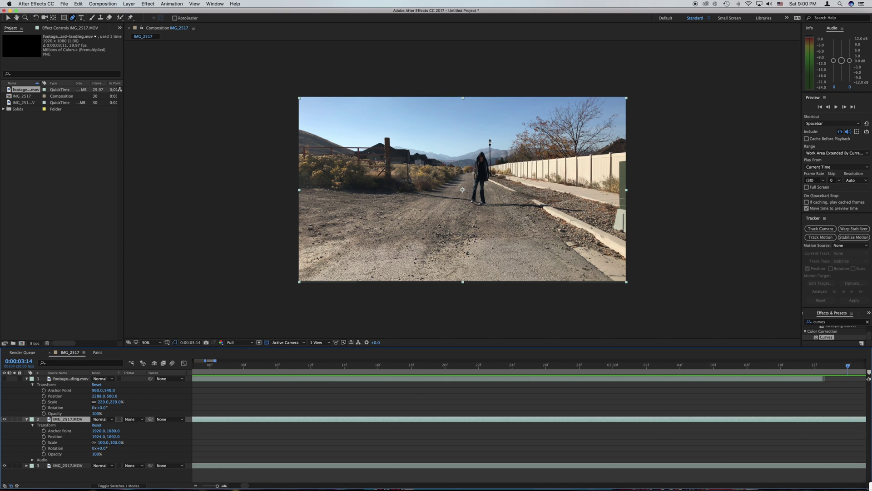
drag(866, 372, 765, 368)
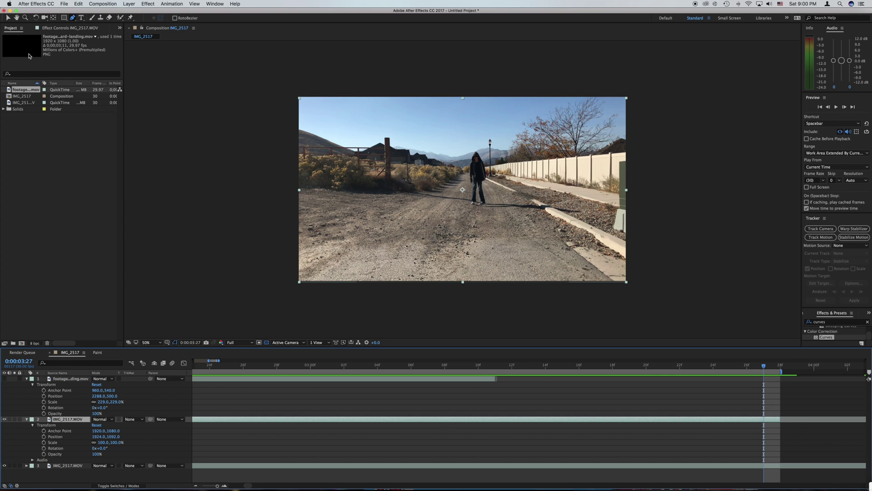
Draw a closed mask around the person's patch of road on layer 2
click(454, 179)
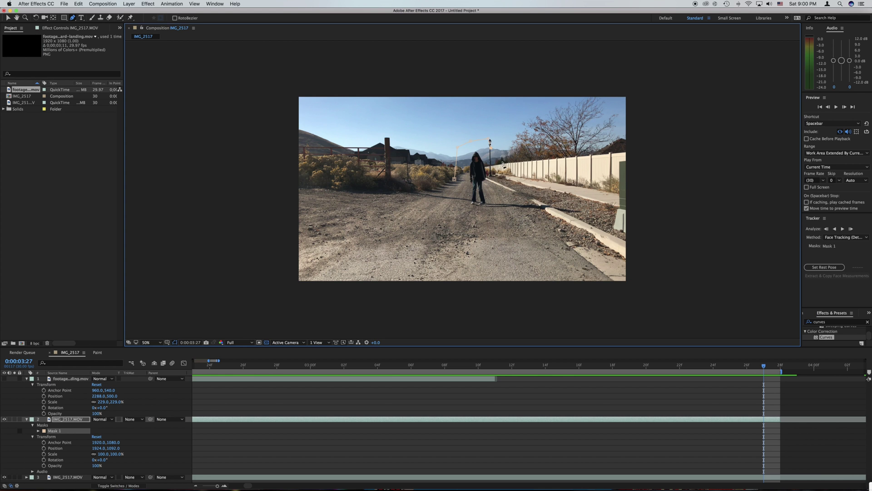
click(560, 199)
click(585, 204)
click(510, 216)
click(484, 213)
click(449, 196)
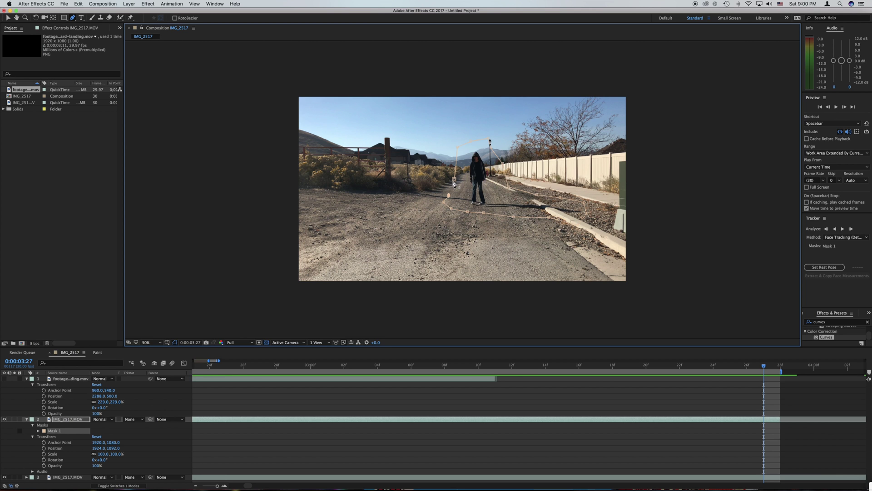
click(455, 180)
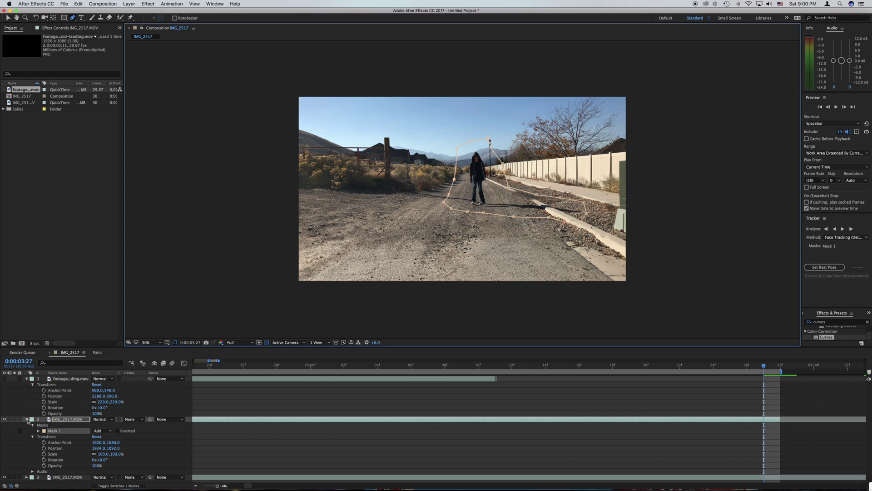
Set Mask Feather to 40 pixels and preview the masked shot from the start
click(39, 430)
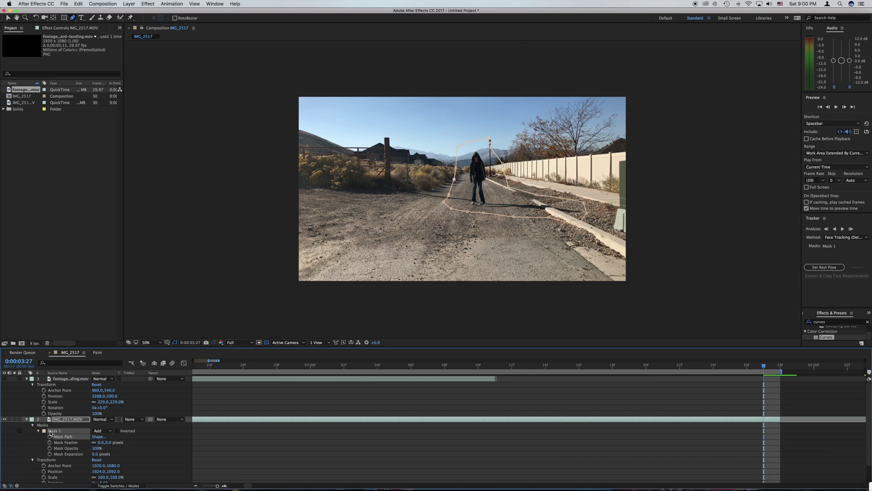
click(111, 442)
key(Return)
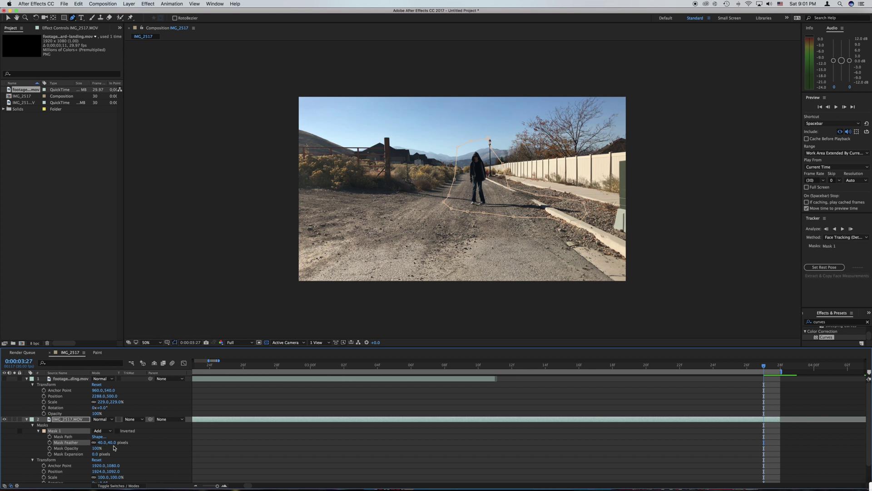
key(Home)
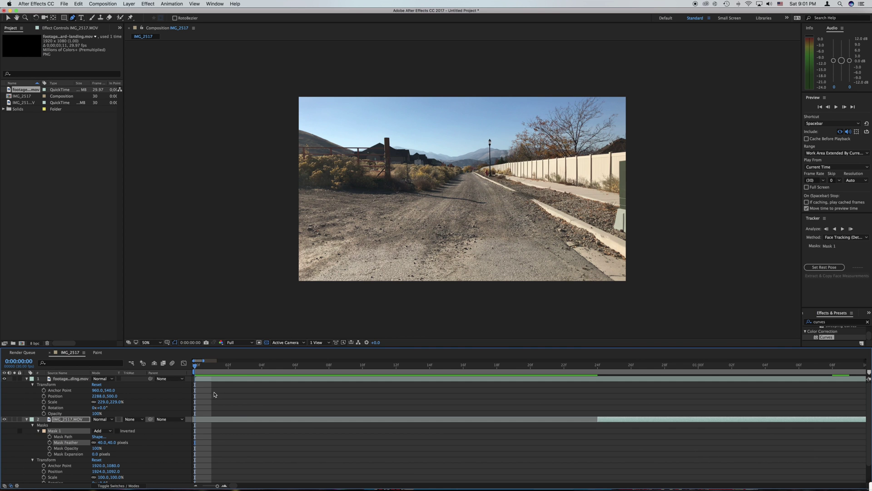
key(space)
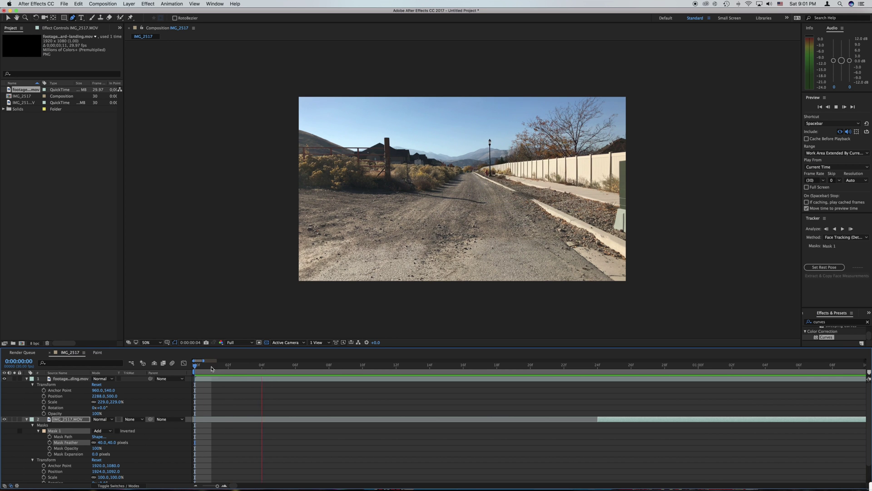
Queue the IMG_2517 comp and render it to Tutorial Blast.mov
key(space)
click(64, 5)
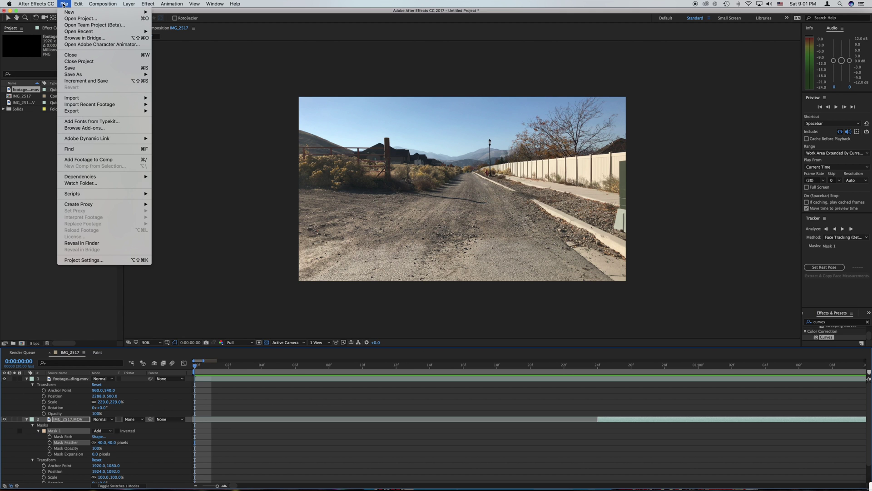
mouse_move(81, 113)
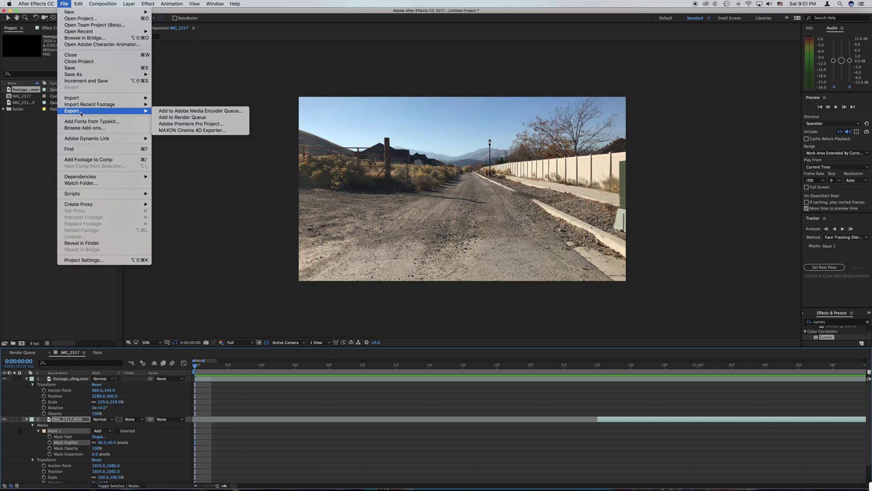
click(184, 118)
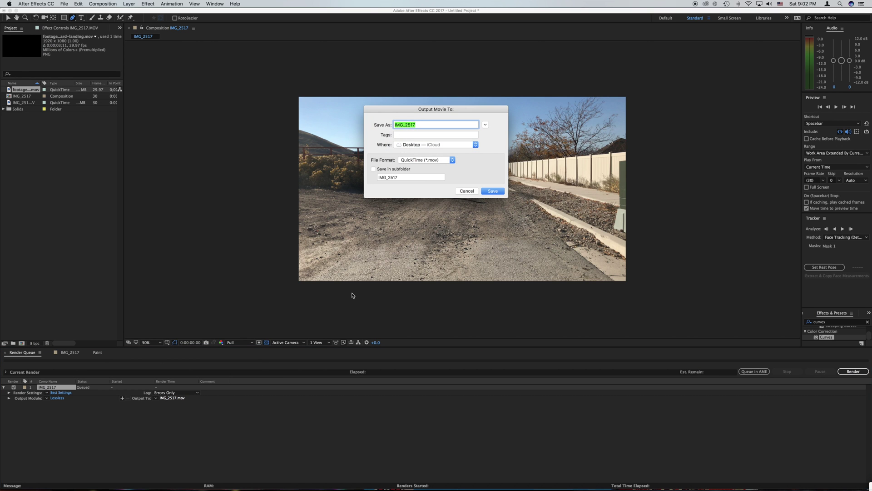
text(Tutorial Blast)
click(499, 193)
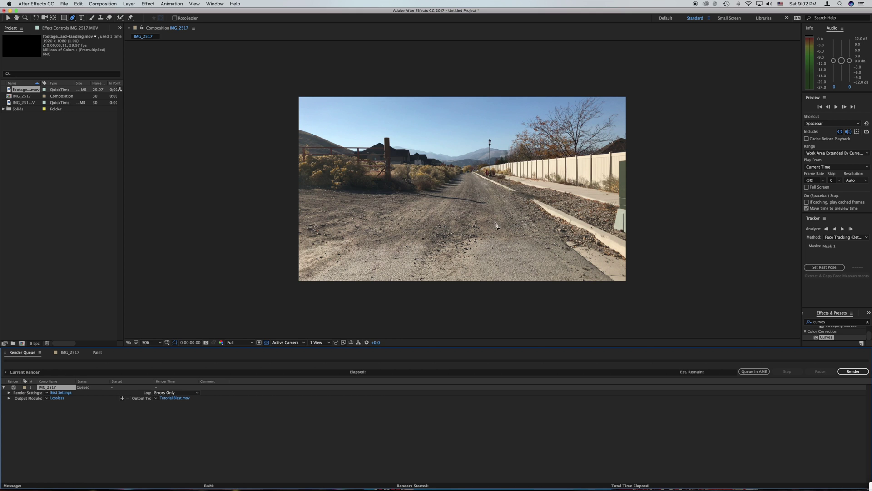
click(853, 372)
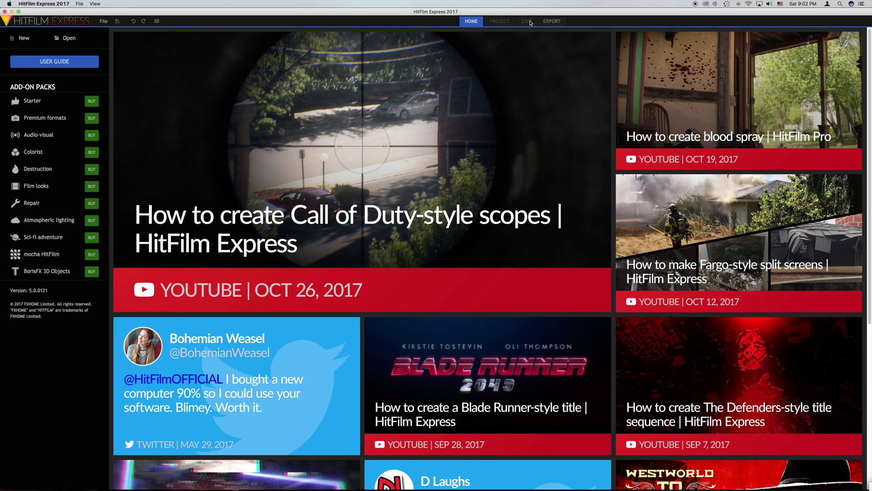
Create a new project with Composite Shot 1, then preview IMG_2517.MOV and the wizard-landing clip
click(21, 39)
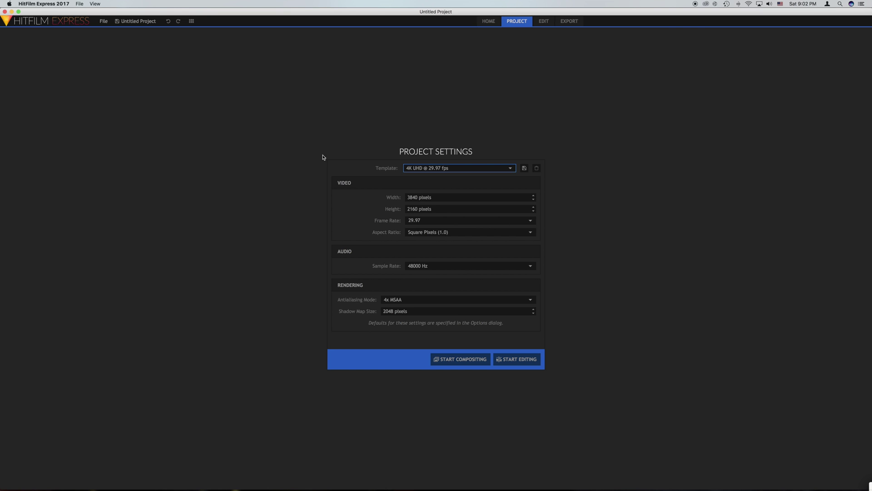
click(457, 360)
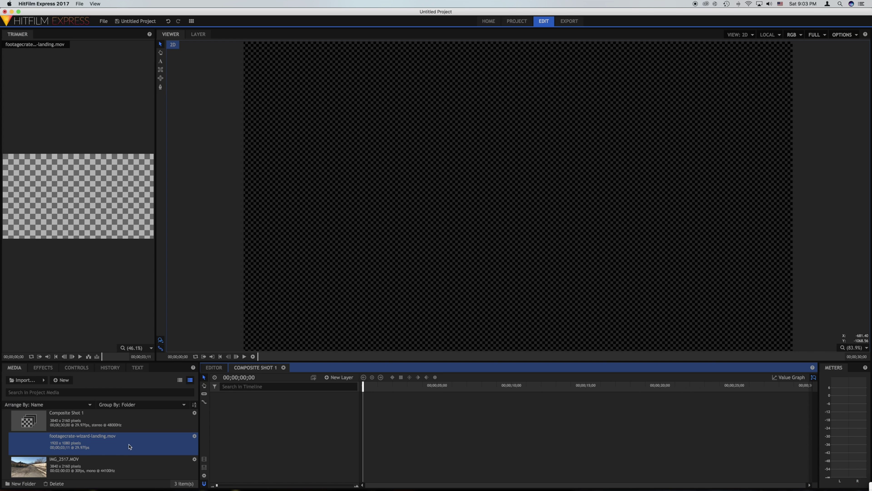
click(104, 462)
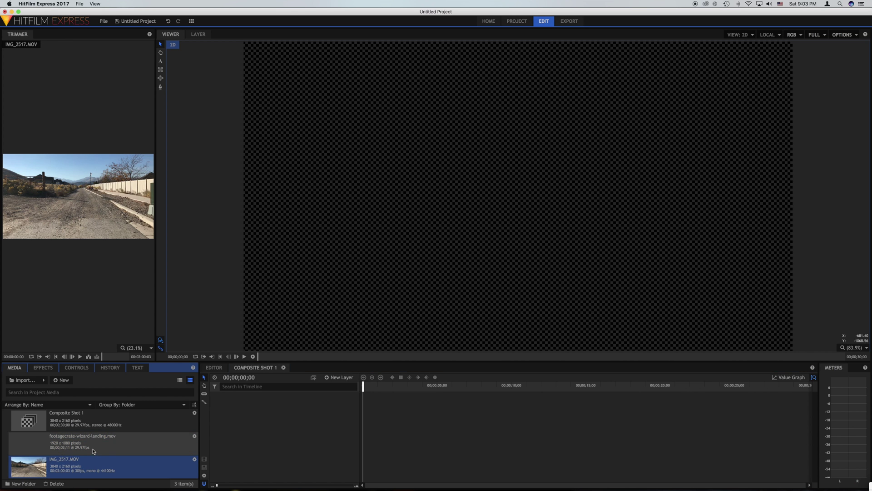
click(93, 451)
click(94, 460)
click(93, 449)
click(93, 460)
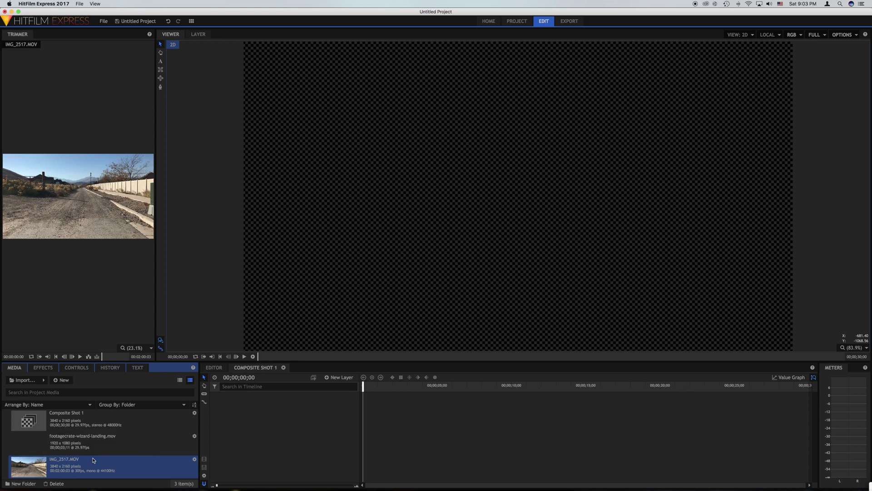
click(94, 449)
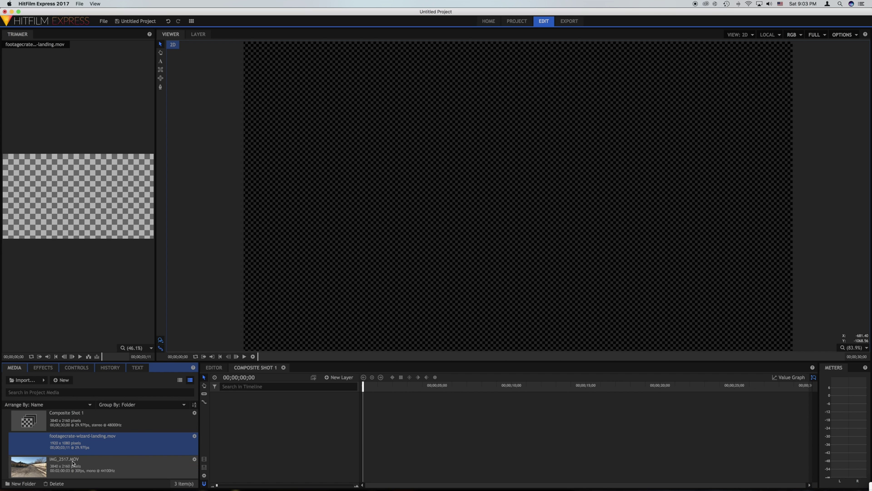
Add IMG_2517.MOV to Composite Shot 1, slice it into two layers, shift layer 2 earlier
click(56, 468)
drag(56, 469, 392, 401)
drag(693, 386, 427, 386)
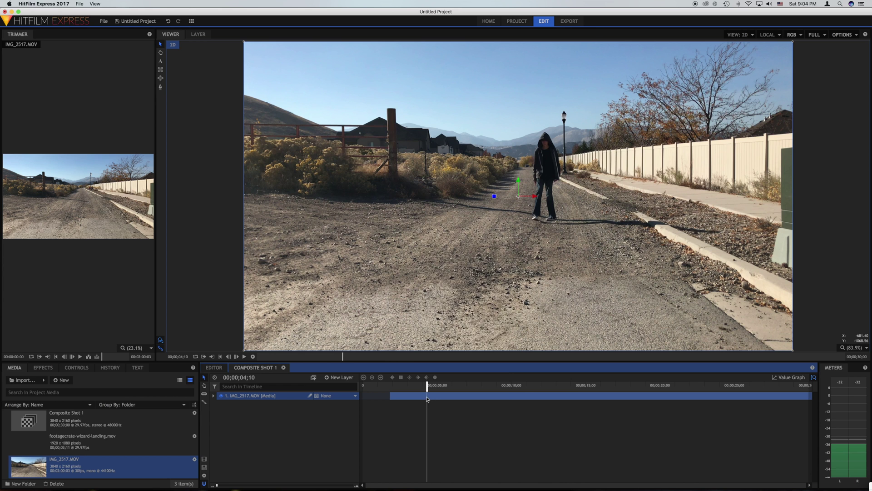
right_click(427, 399)
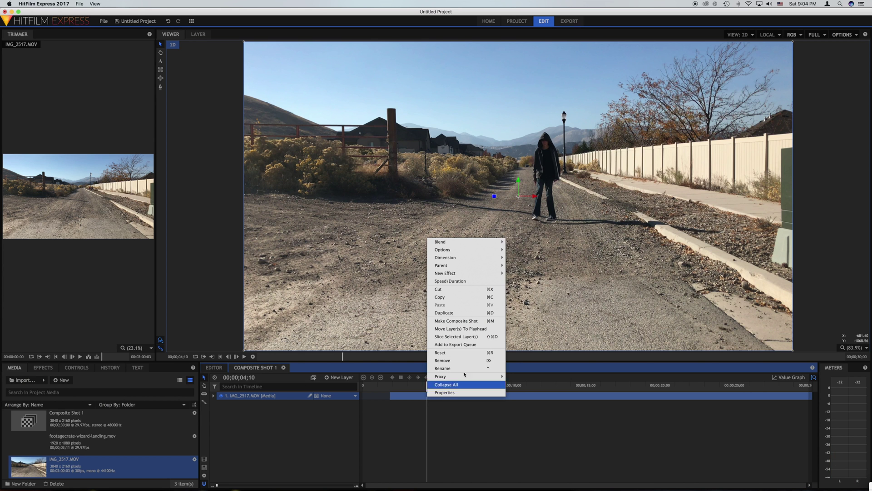
click(456, 336)
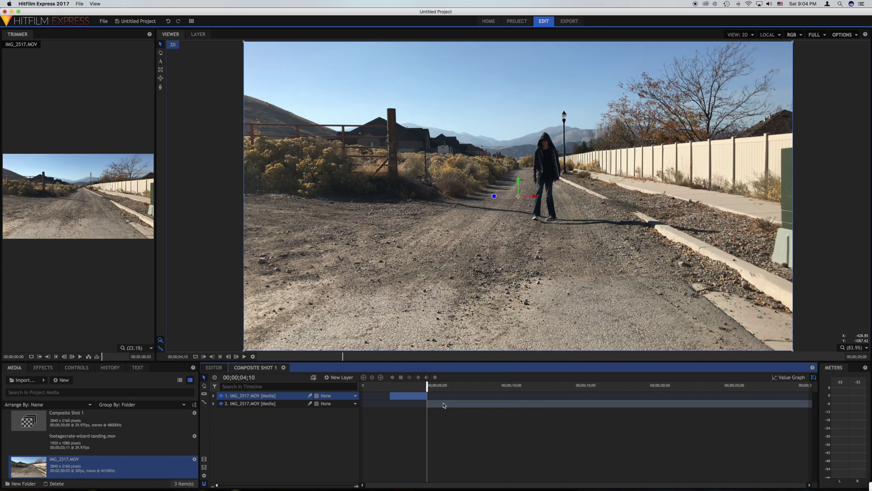
mouse_move(444, 405)
mouse_down()
mouse_move(548, 406)
mouse_move(381, 400)
mouse_move(473, 406)
mouse_move(434, 406)
mouse_up()
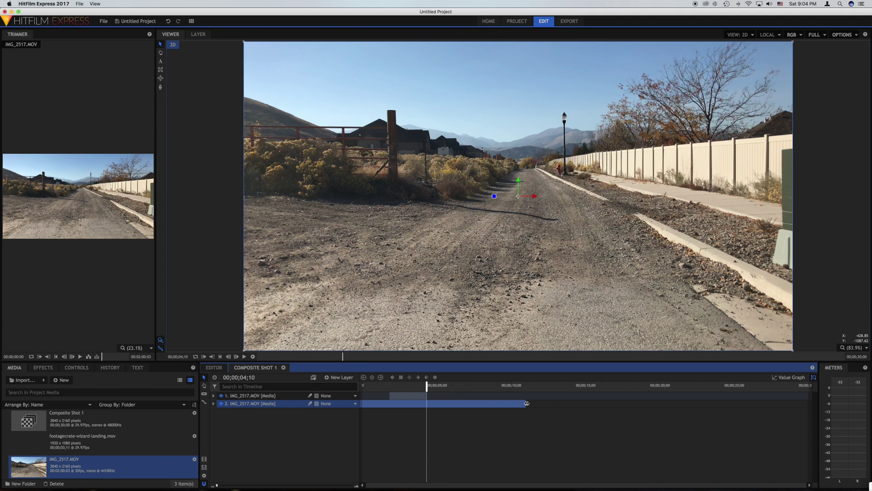
Slice layer 2 again, delete the extra slice, start it at zero, trim it, and play back
right_click(427, 404)
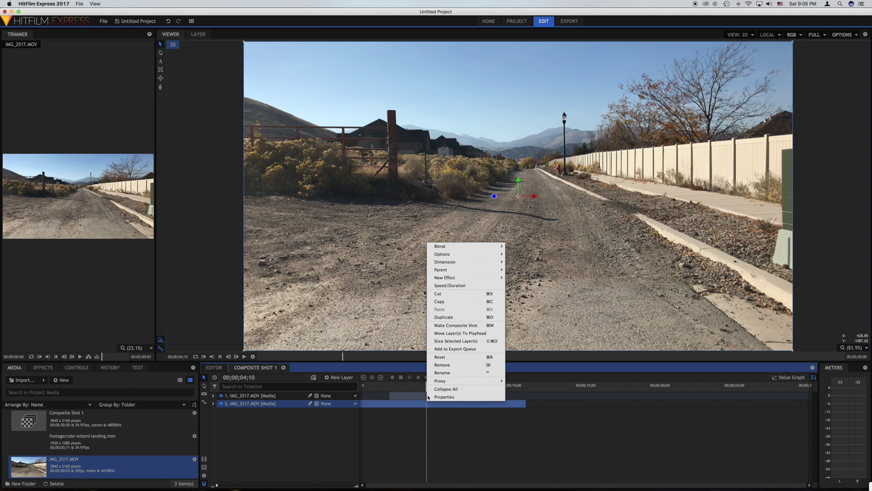
click(449, 340)
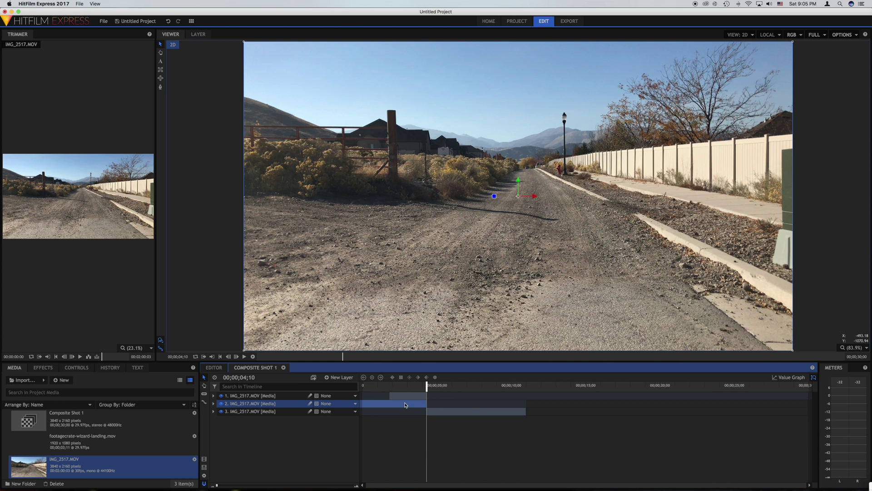
key(Delete)
drag(448, 406, 384, 406)
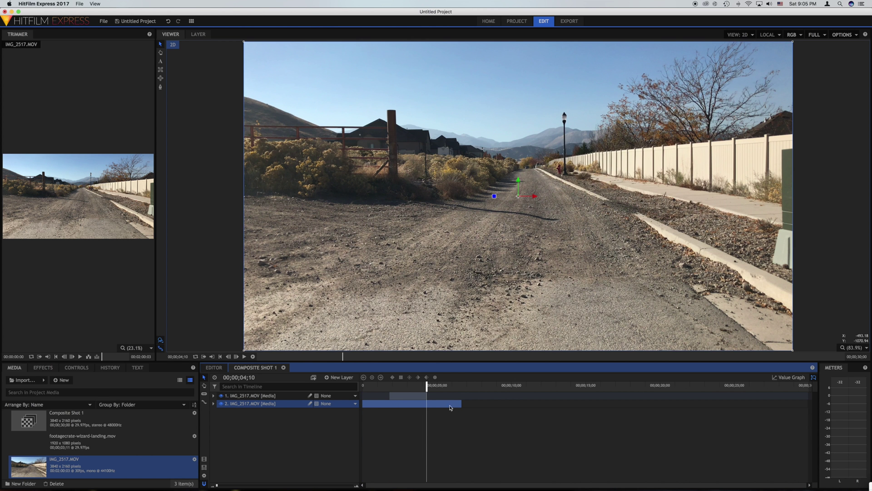
drag(461, 404, 386, 396)
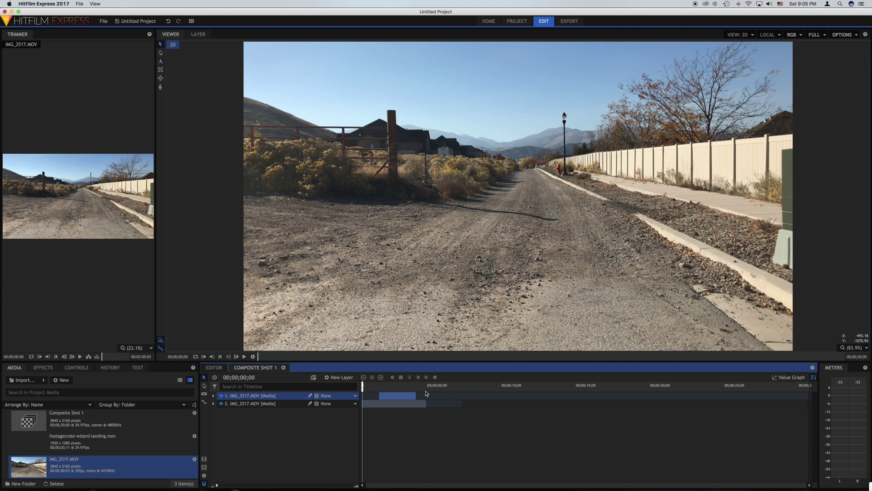
drag(426, 403, 416, 403)
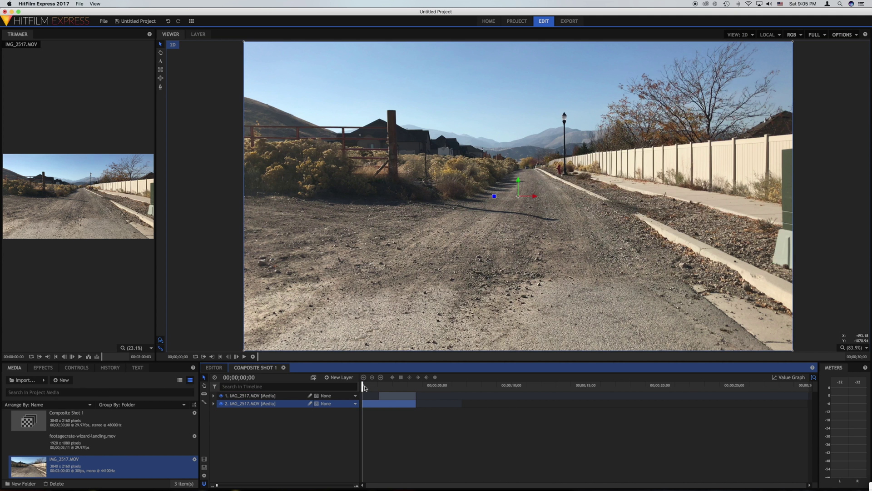
key(space)
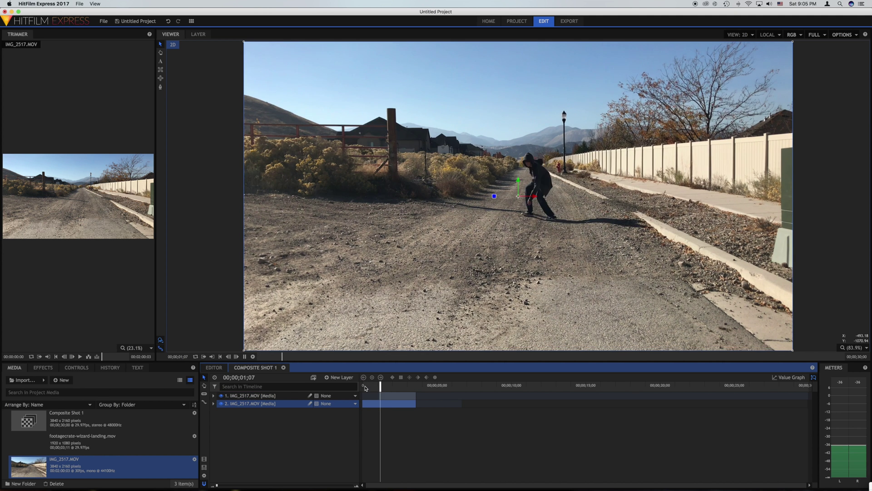
click(395, 385)
drag(394, 385, 379, 385)
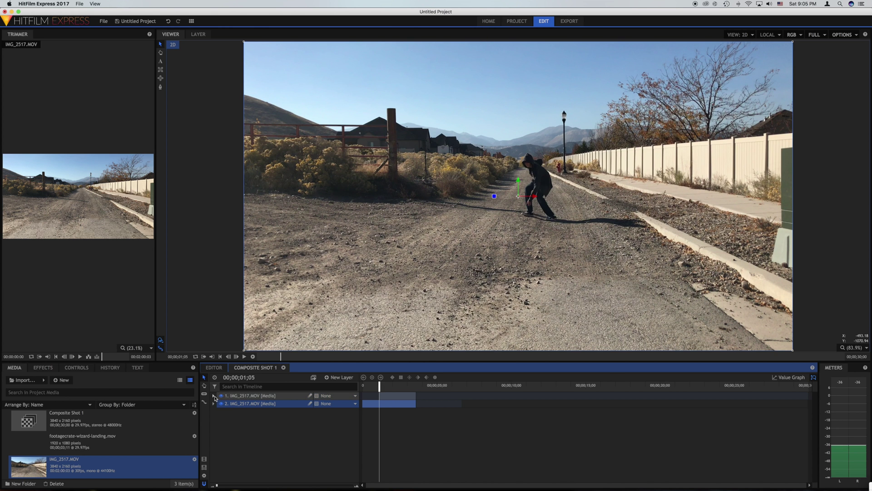
Set the top IMG_2517.MOV layer's opacity to 50%
click(214, 396)
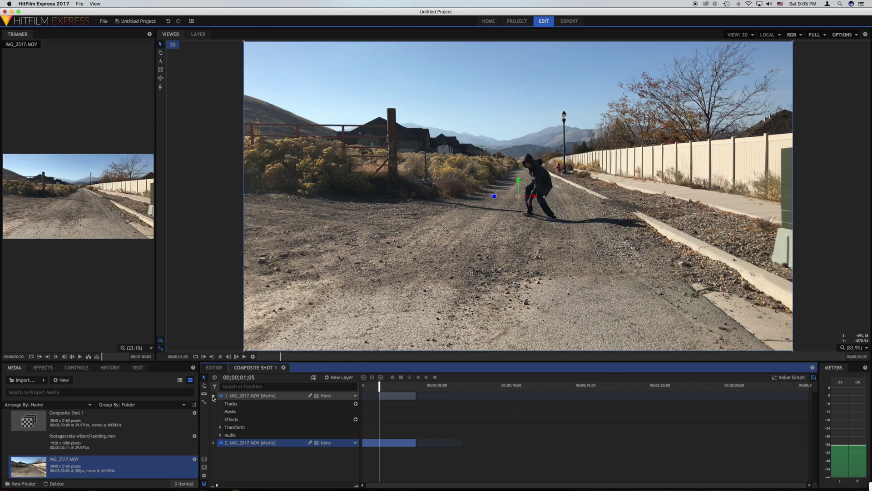
click(221, 427)
click(309, 458)
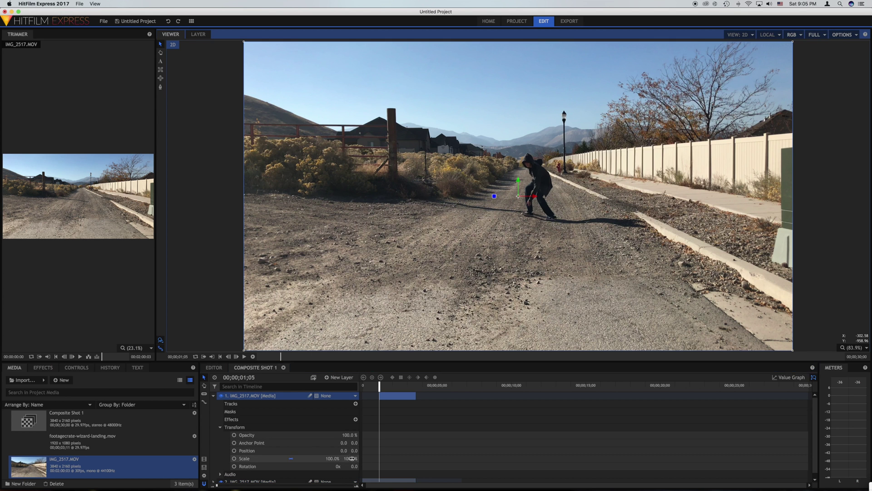
click(348, 435)
text(50)
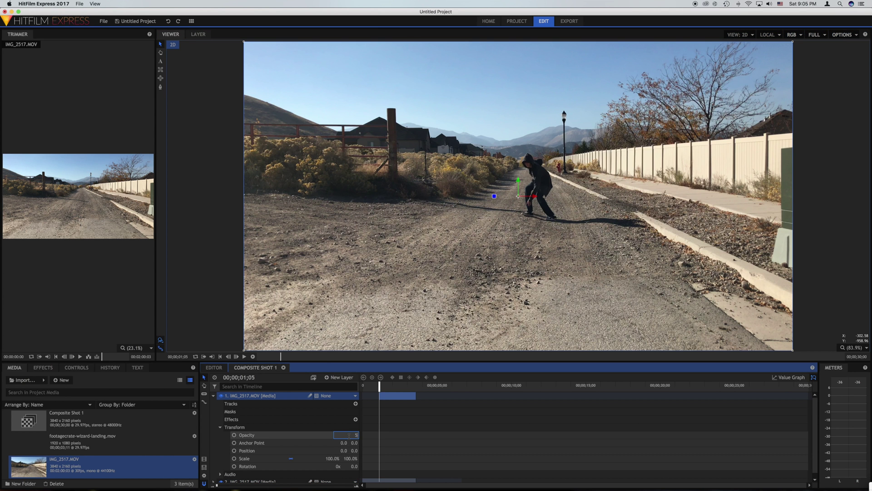
key(Return)
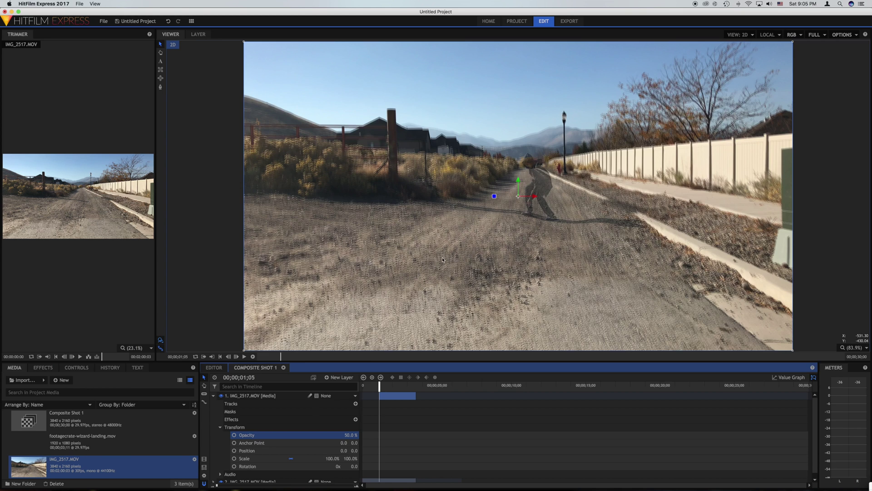
Nudge layer 1's position slightly to 2.3, -11.9
drag(443, 260, 443, 261)
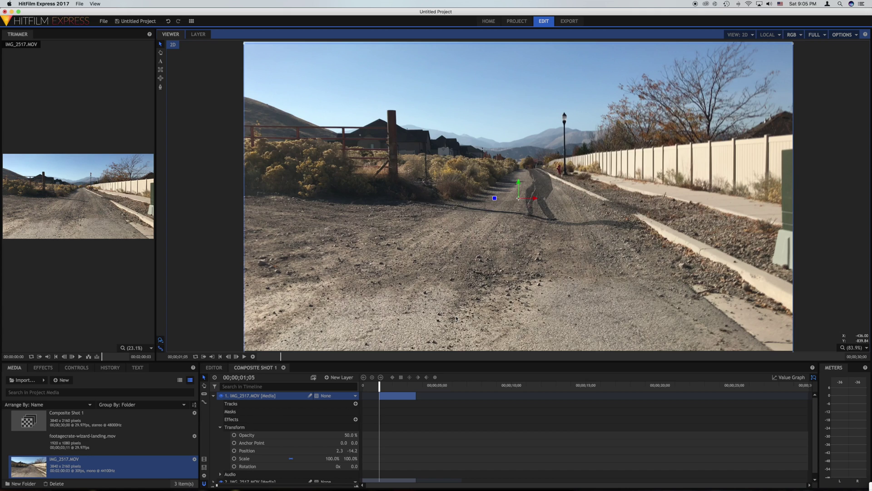
key(super+z)
key(super+shift+z)
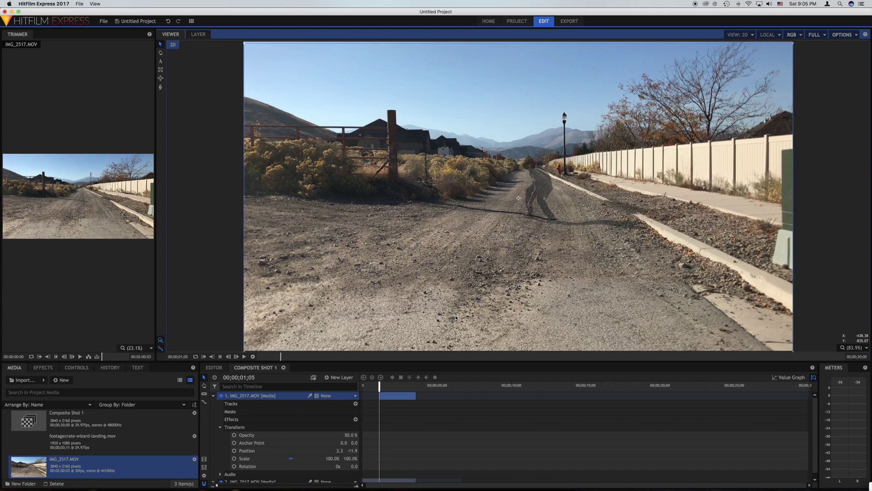
scroll(456, 318, up, 3)
scroll(456, 318, down, 4)
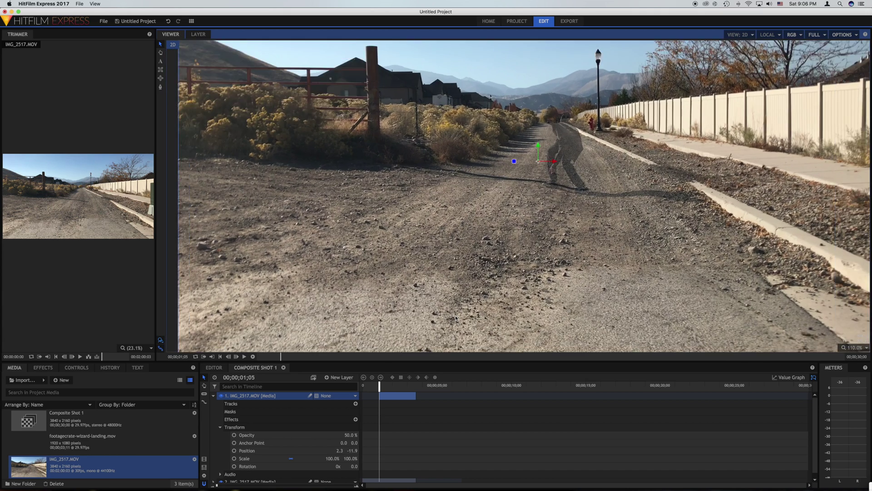
scroll(456, 318, up, 2)
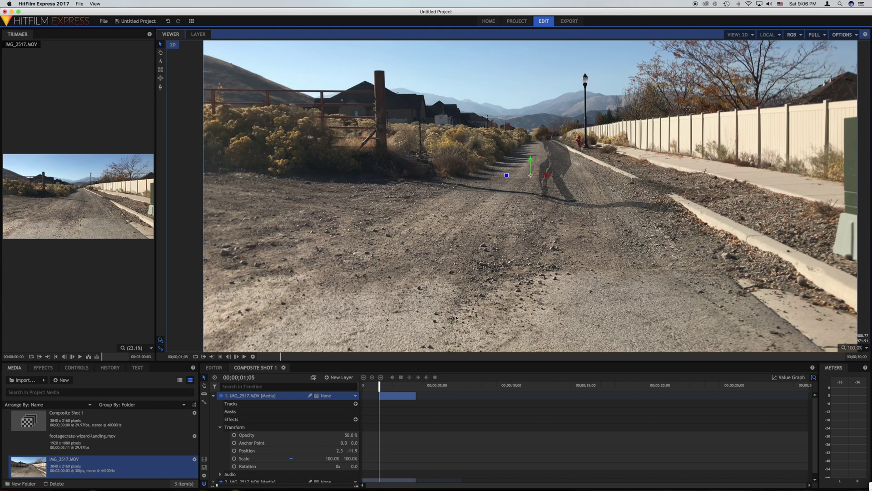
scroll(456, 318, down, 2)
scroll(455, 318, up, 2)
Play the shot from the start to check the 50% overlay
click(213, 396)
drag(380, 387, 362, 387)
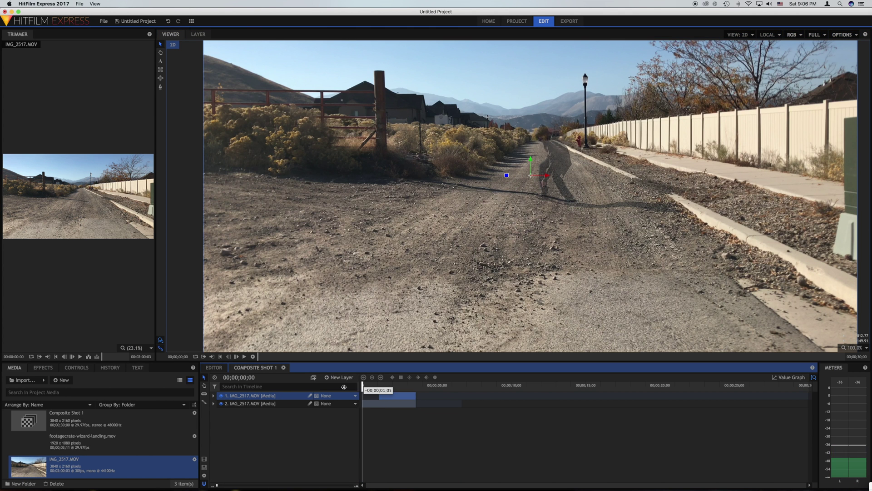
click(213, 396)
key(space)
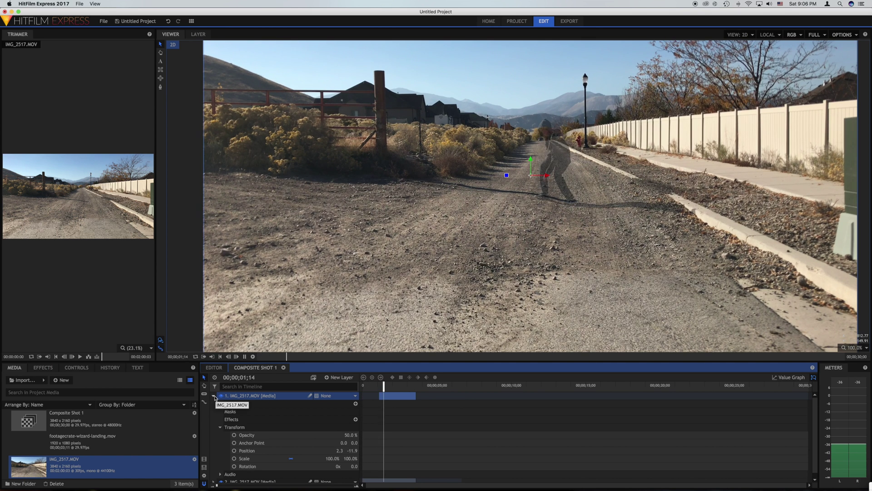
Raise layer 1's opacity to 100% and play the composite again
click(349, 435)
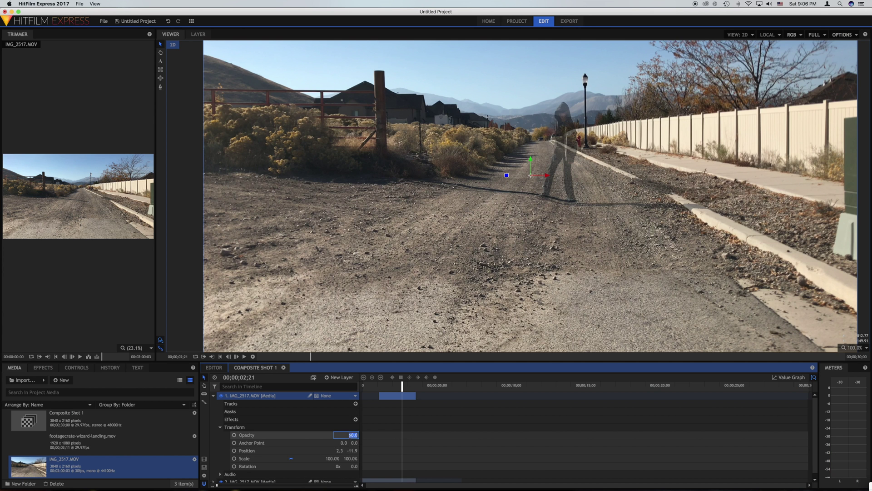
text(100)
key(Return)
drag(403, 384, 325, 384)
key(space)
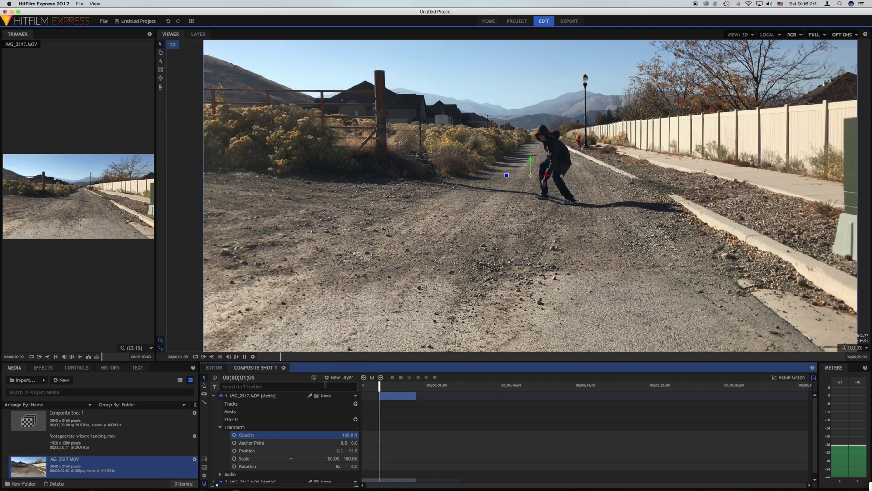
At the crouching frame, start a mask beside the person and extend it past the lamp post
click(412, 386)
mouse_move(412, 386)
mouse_down()
mouse_move(376, 387)
mouse_move(415, 389)
mouse_up()
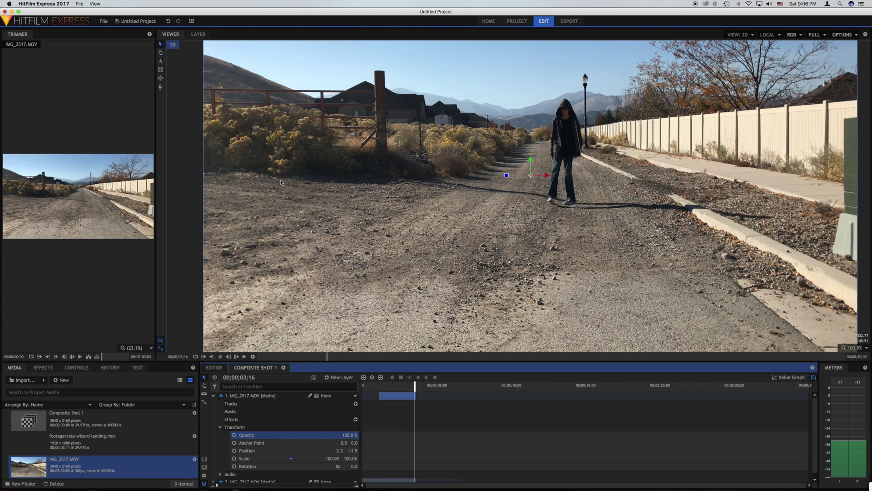
click(162, 87)
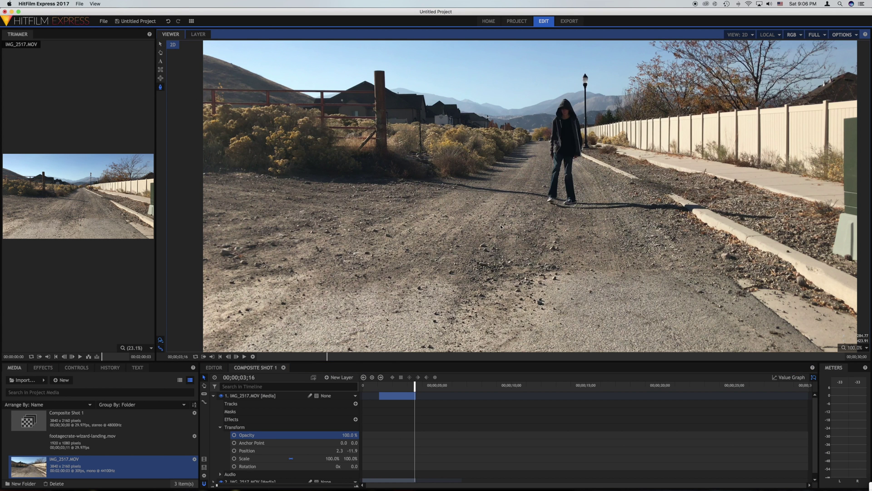
click(514, 205)
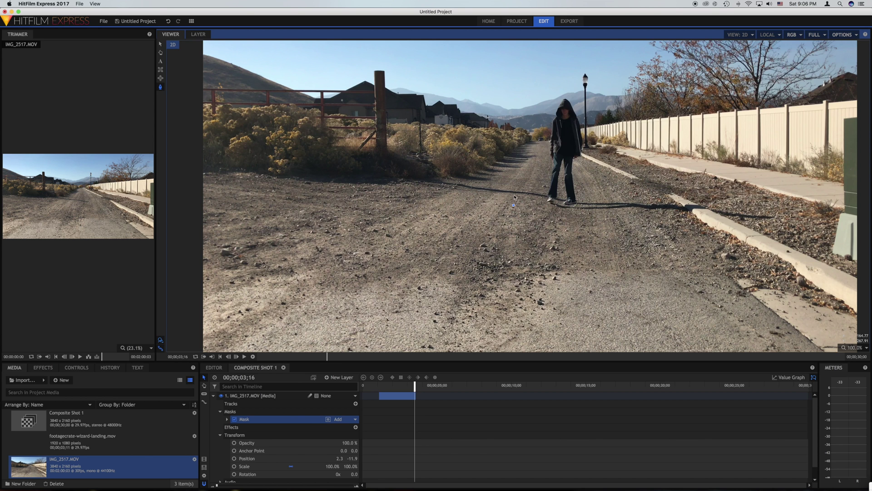
drag(513, 187, 515, 168)
click(519, 142)
click(600, 108)
click(605, 149)
Continue the mask along the sidewalk and curb, closing it around the person and shadow
click(628, 180)
click(668, 184)
click(704, 185)
click(759, 187)
click(737, 232)
click(694, 231)
click(529, 209)
click(513, 204)
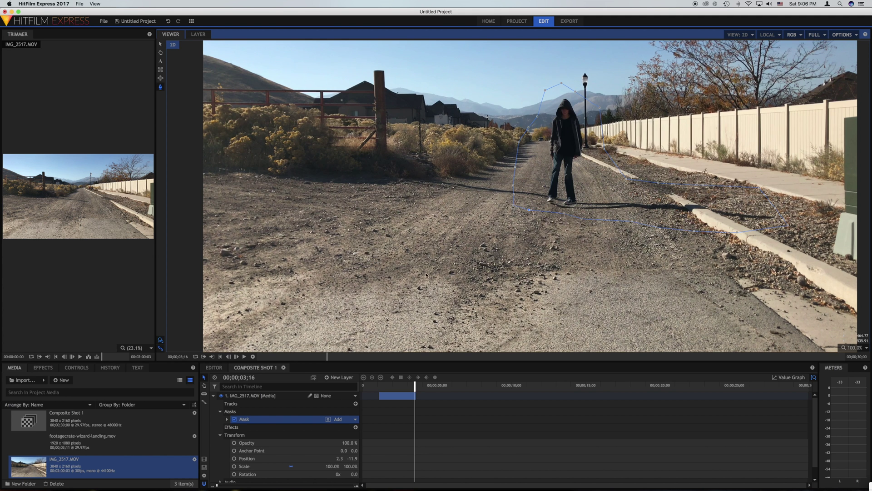
Set the mask's Feather Strength to 40 px
click(226, 419)
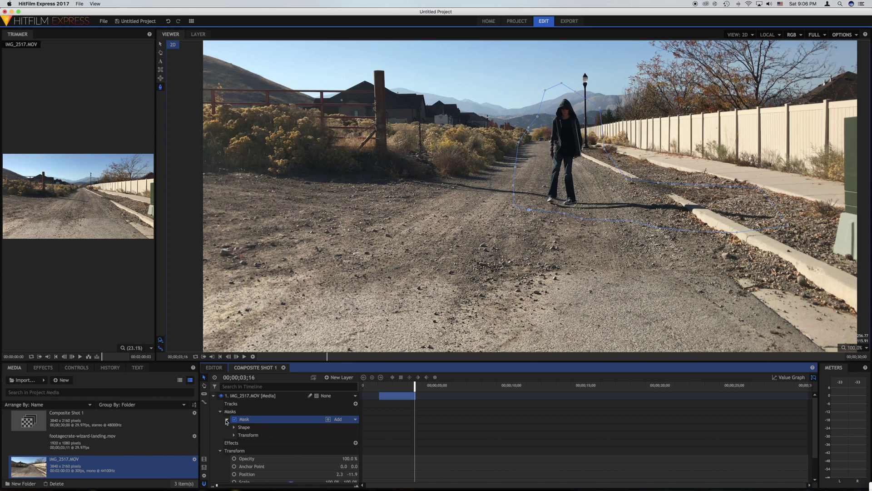
click(234, 427)
click(352, 451)
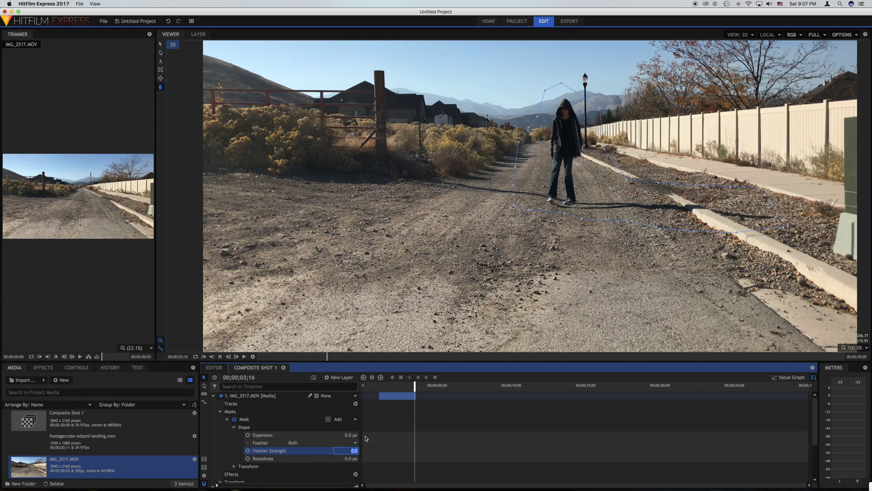
key(Return)
scroll(419, 307, up, 1)
scroll(448, 332, down, 5)
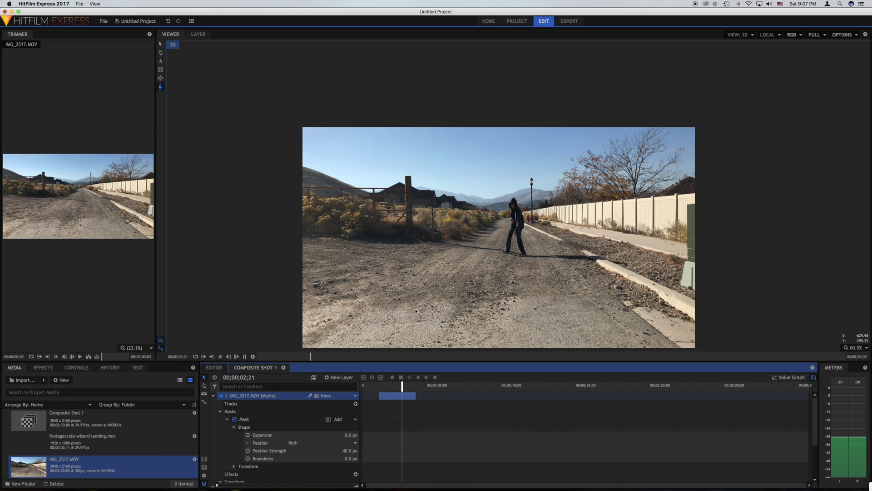
scroll(415, 311, down, 3)
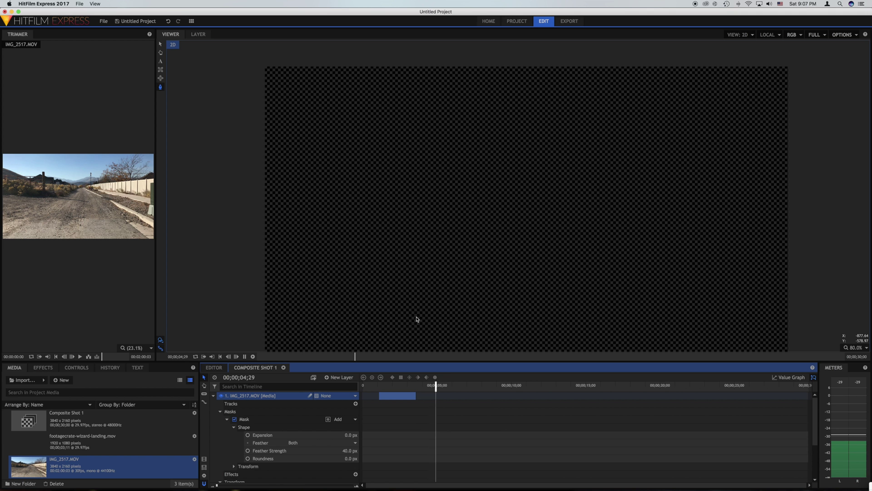
Add footagecrate-wizard-landing.mov as the top layer of Composite Shot 1
click(444, 386)
drag(443, 386, 85, 449)
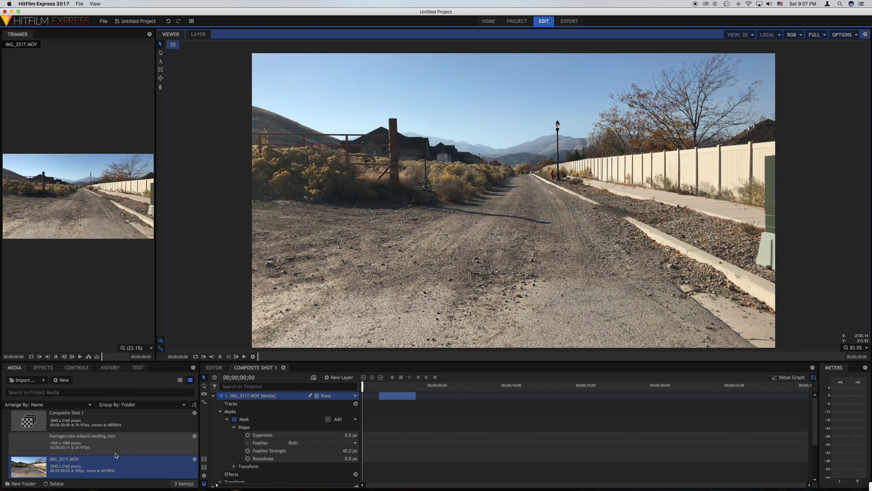
click(215, 397)
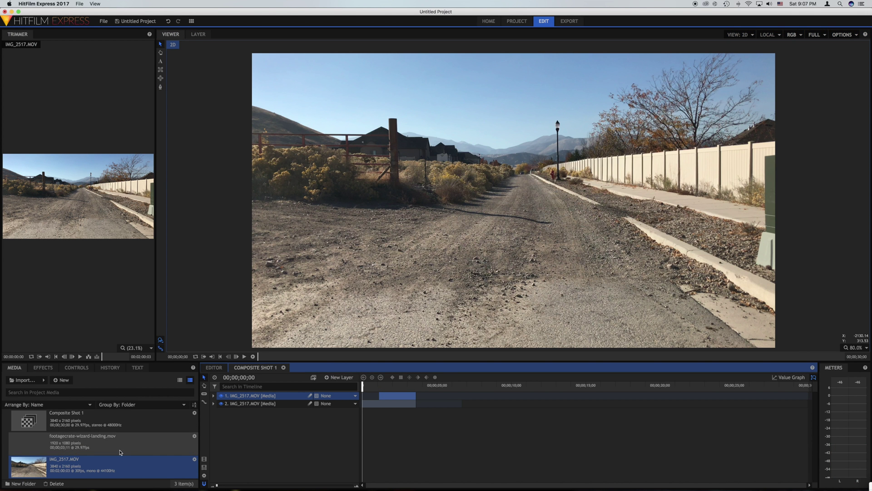
click(82, 439)
drag(251, 393, 251, 395)
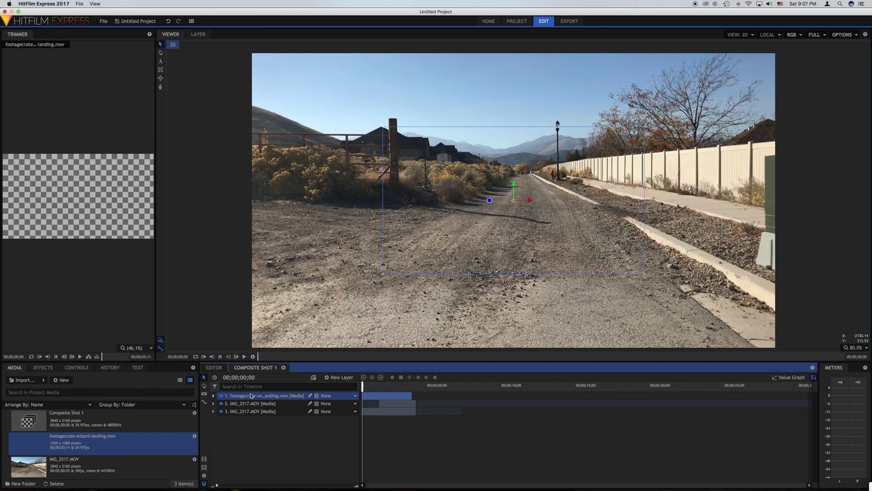
Set the smoke layer's Scale to 210%
click(213, 396)
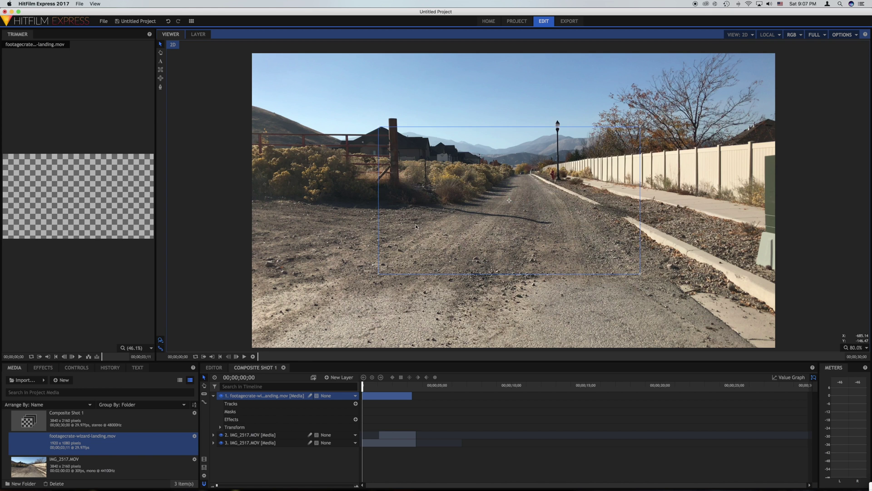
mouse_move(445, 213)
mouse_down()
mouse_move(374, 205)
mouse_move(431, 219)
mouse_up()
click(220, 427)
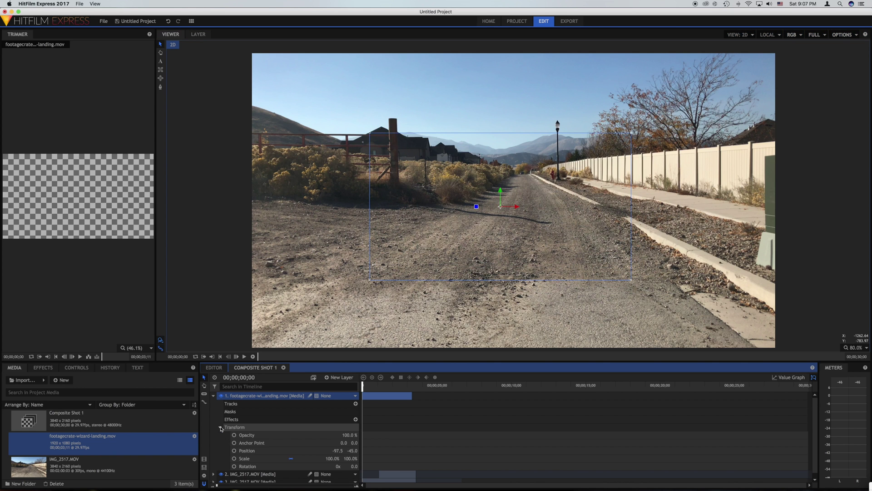
click(268, 443)
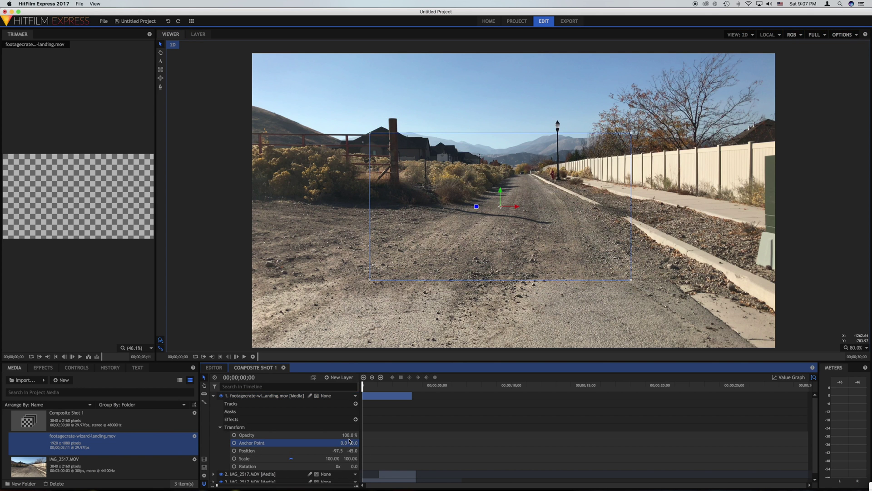
click(351, 459)
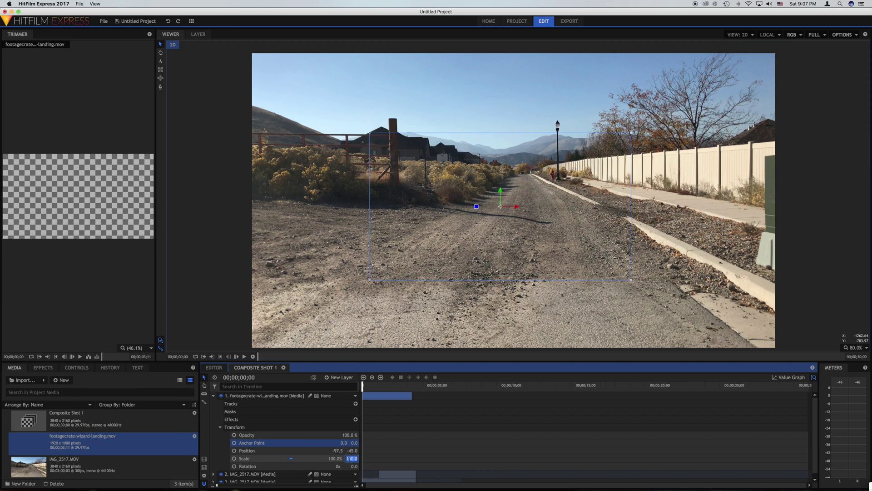
text(210)
key(Return)
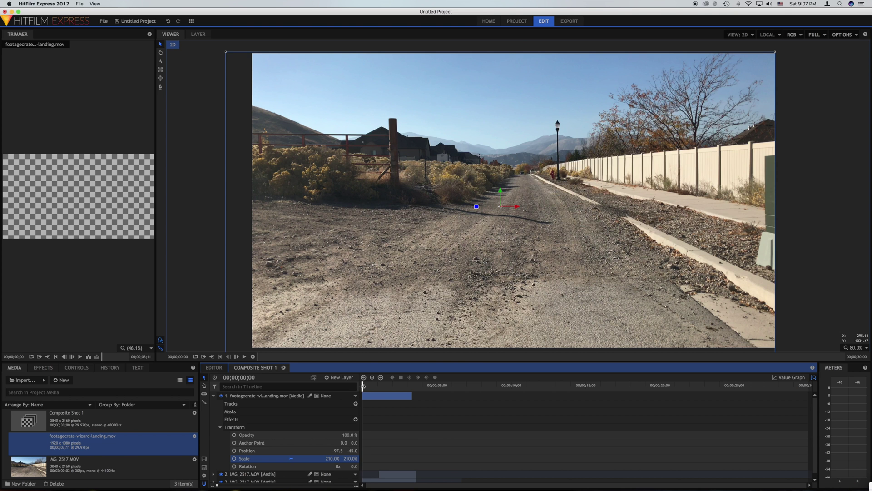
Place the smoke column over the person at position 320, 552.5 and preview from the start
drag(362, 386, 379, 386)
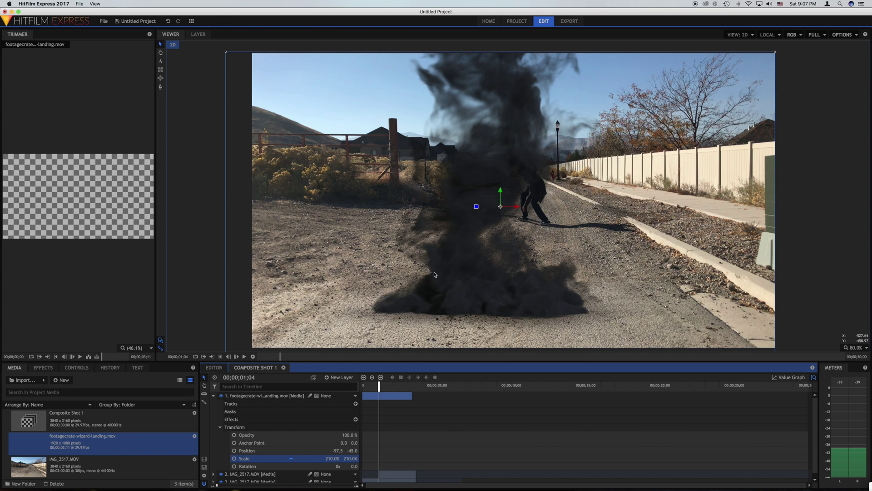
drag(423, 275, 490, 196)
click(363, 386)
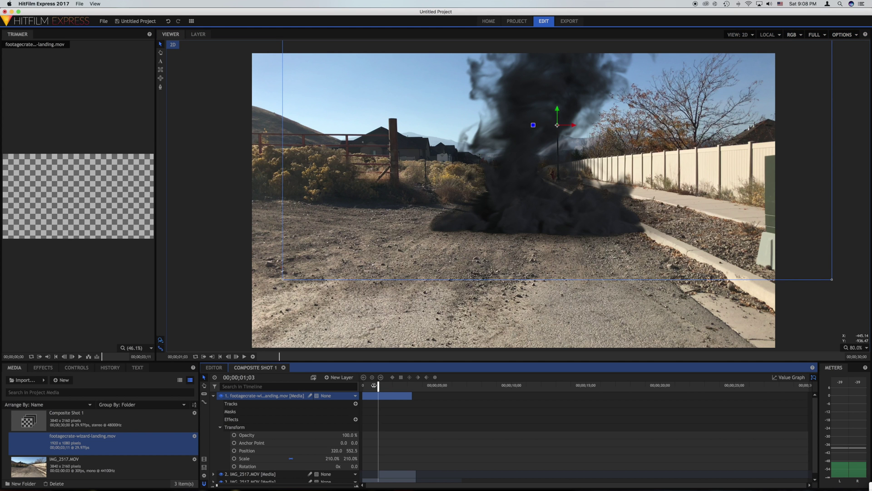
click(244, 356)
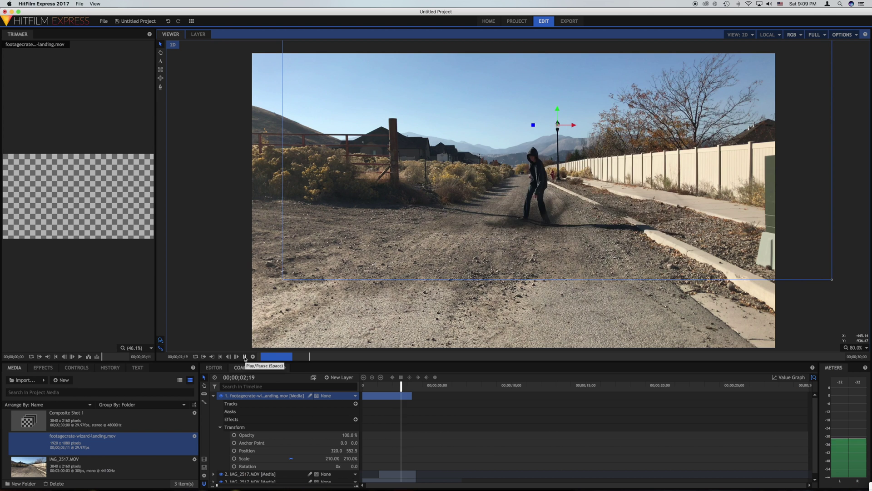
Queue Composite Shot 1 for export with the YouTube 2160p UHD preset
click(314, 381)
key(Home)
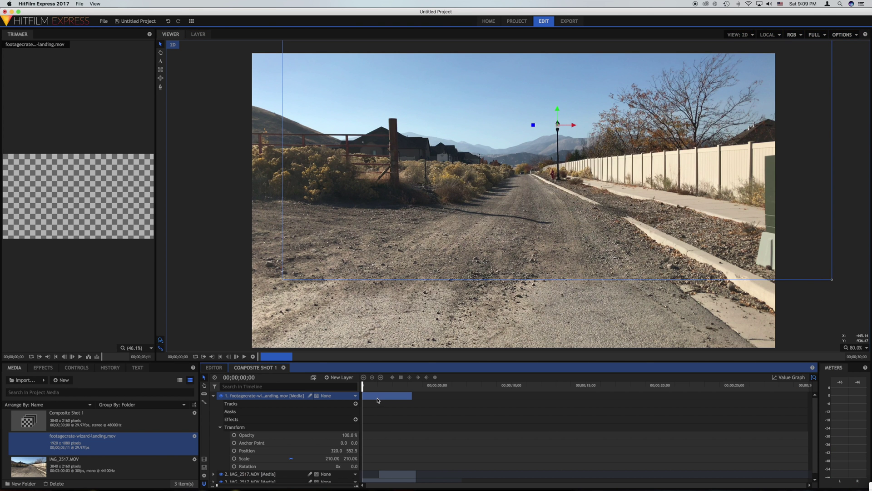
click(204, 459)
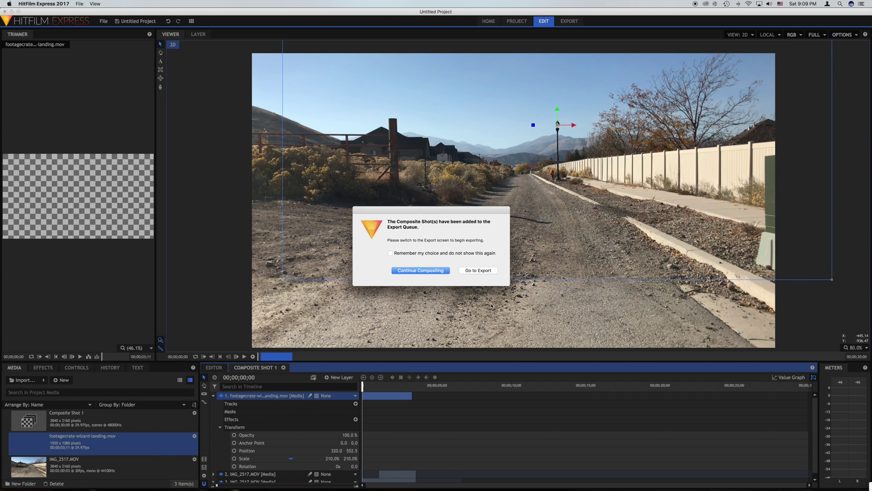
click(478, 270)
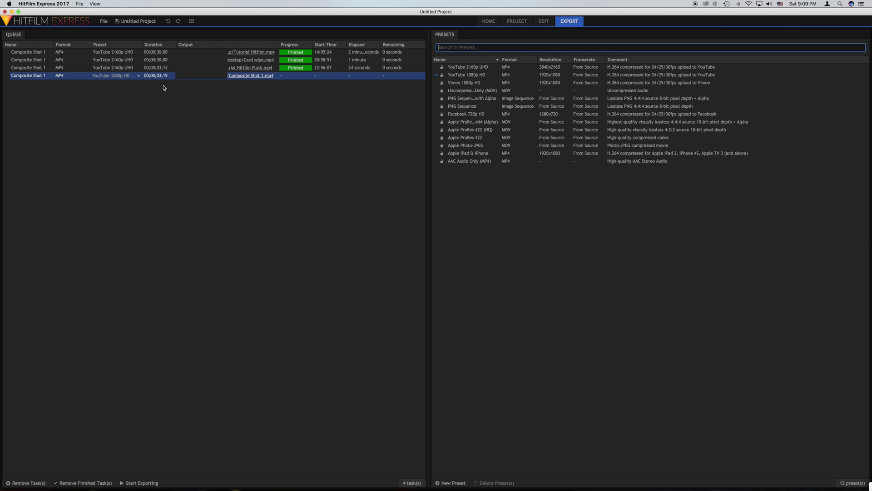
click(139, 76)
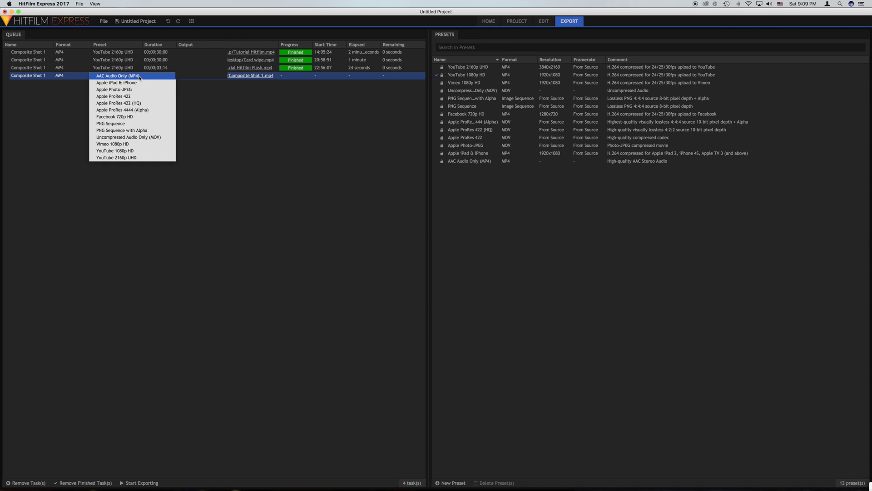
click(138, 160)
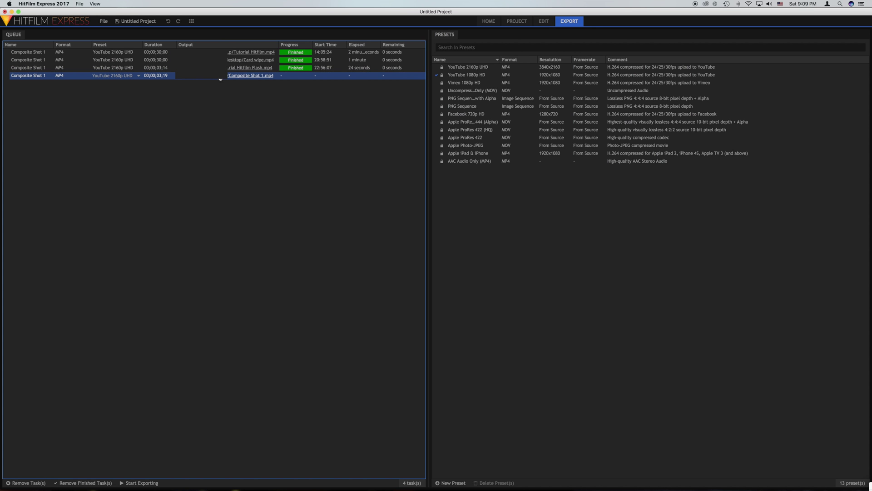
Name the output Tutorial Hitfilm Blast.mp4 and start exporting
click(221, 78)
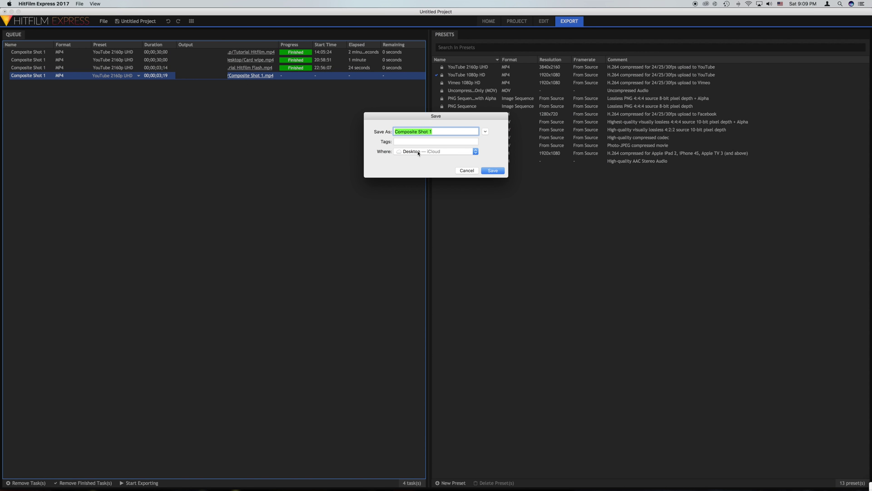
text(Tutorial Hitfilm Blast)
click(500, 171)
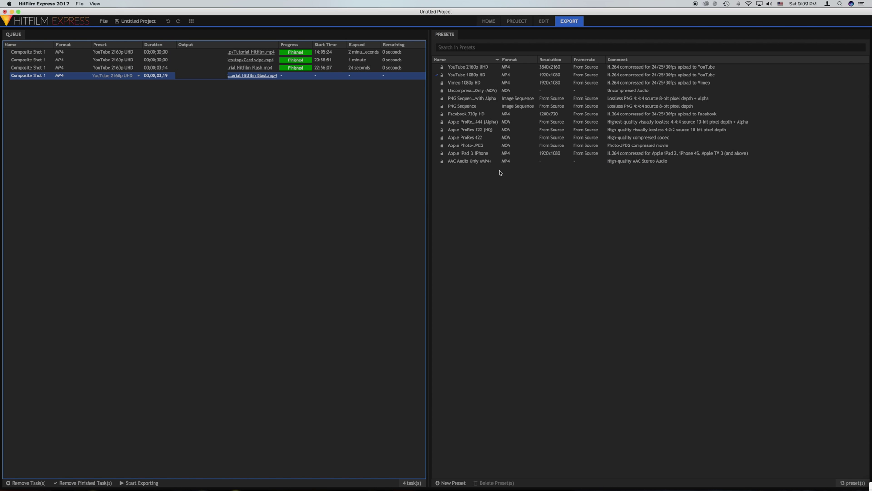
click(139, 482)
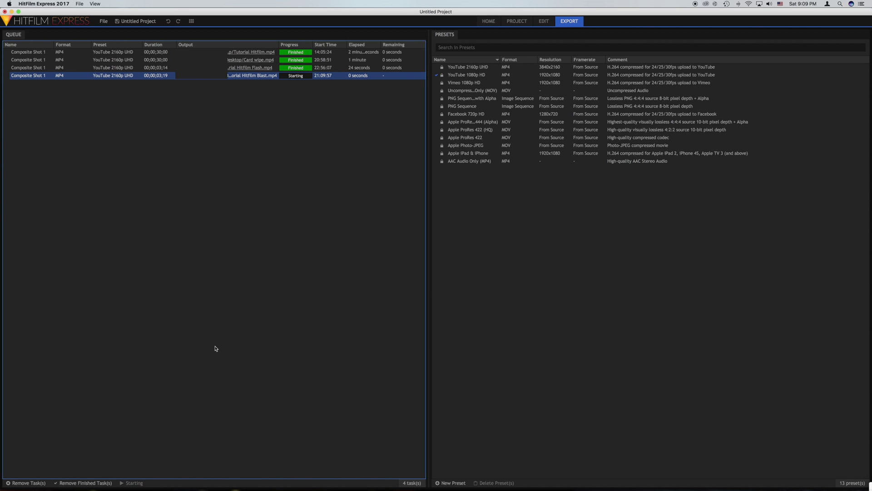